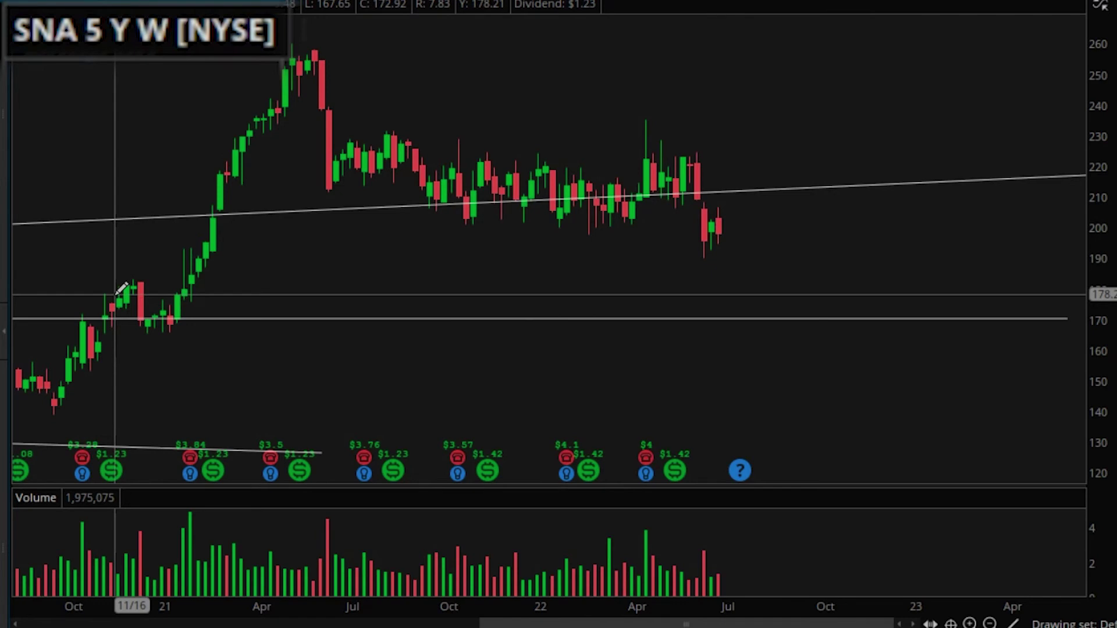
# Step: Bring up the LOGI five-year weekly chart and examine its latest price near the long horizontal trendline
pyautogui.press('Down')
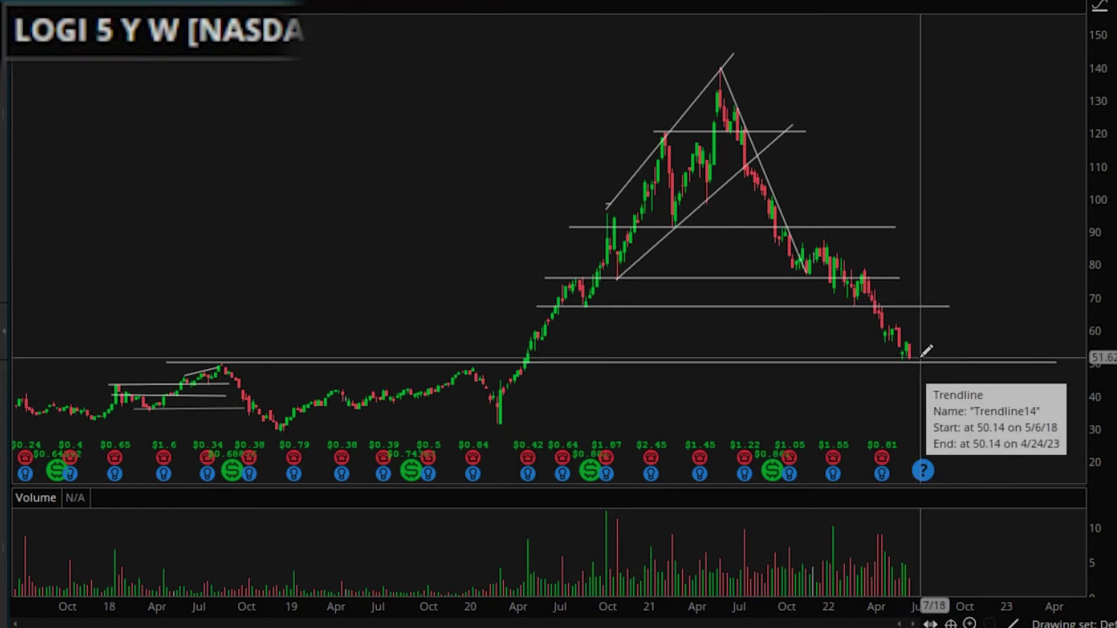
pyautogui.moveTo(915, 357); pyautogui.dragTo(864, 303)
pyautogui.rightClick(869, 298)
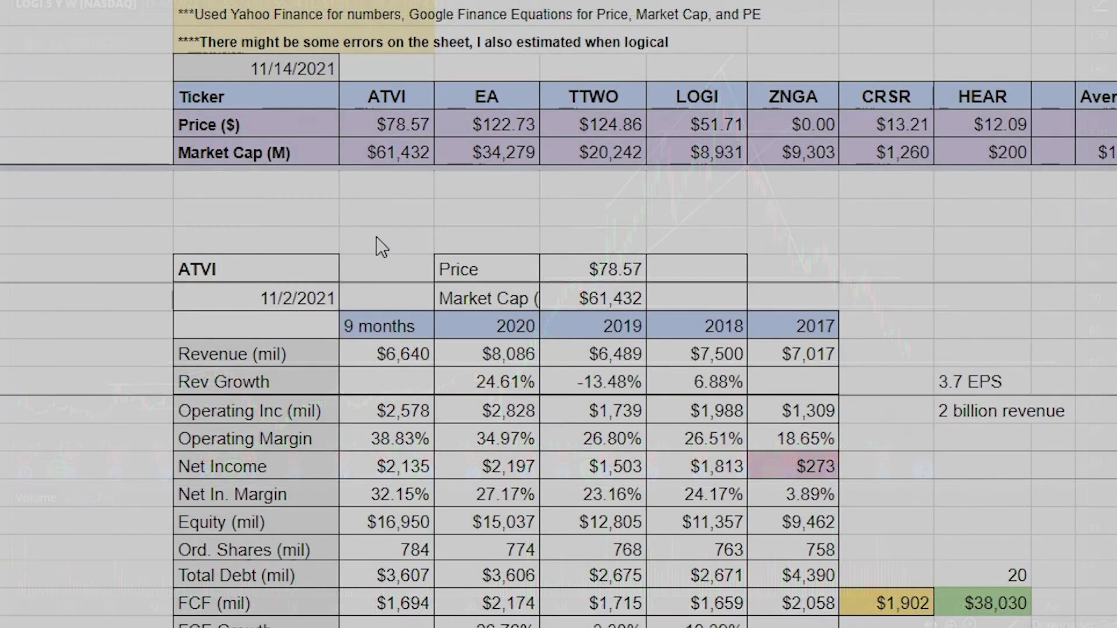
# Step: Switch to the comparison spreadsheet, find the LOGI financials block and highlight its yearly figures from the year header to the net income margin
pyautogui.scroll(6, 372, 238)
pyautogui.scroll(-4, 500, 250)
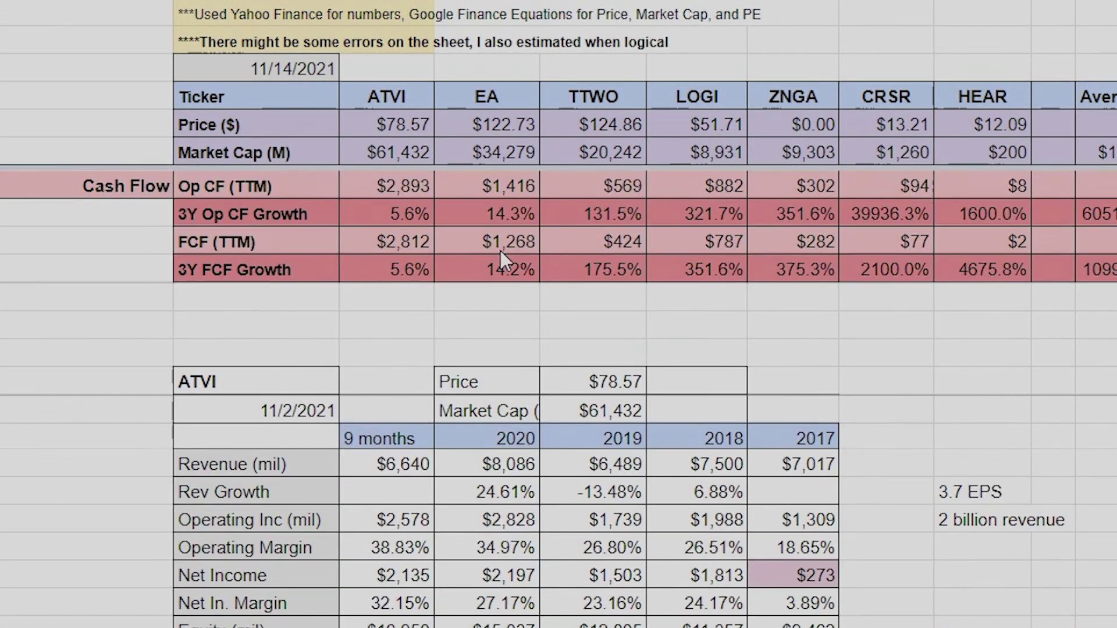
pyautogui.scroll(-20, 501, 250)
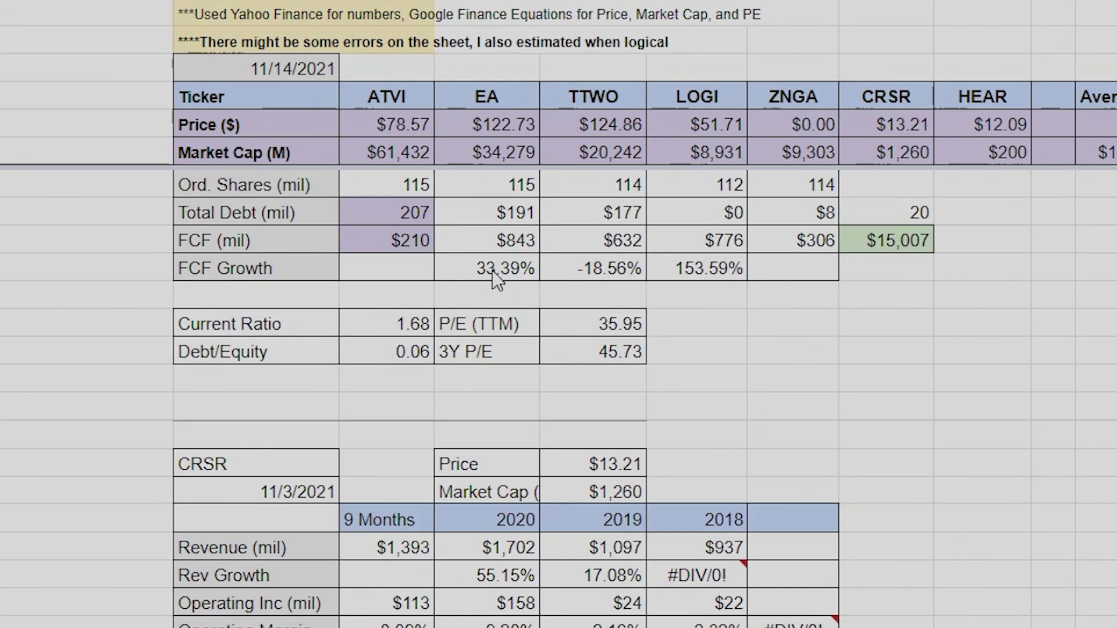
pyautogui.scroll(14, 491, 272)
pyautogui.scroll(-4, 491, 272)
pyautogui.scroll(3, 491, 272)
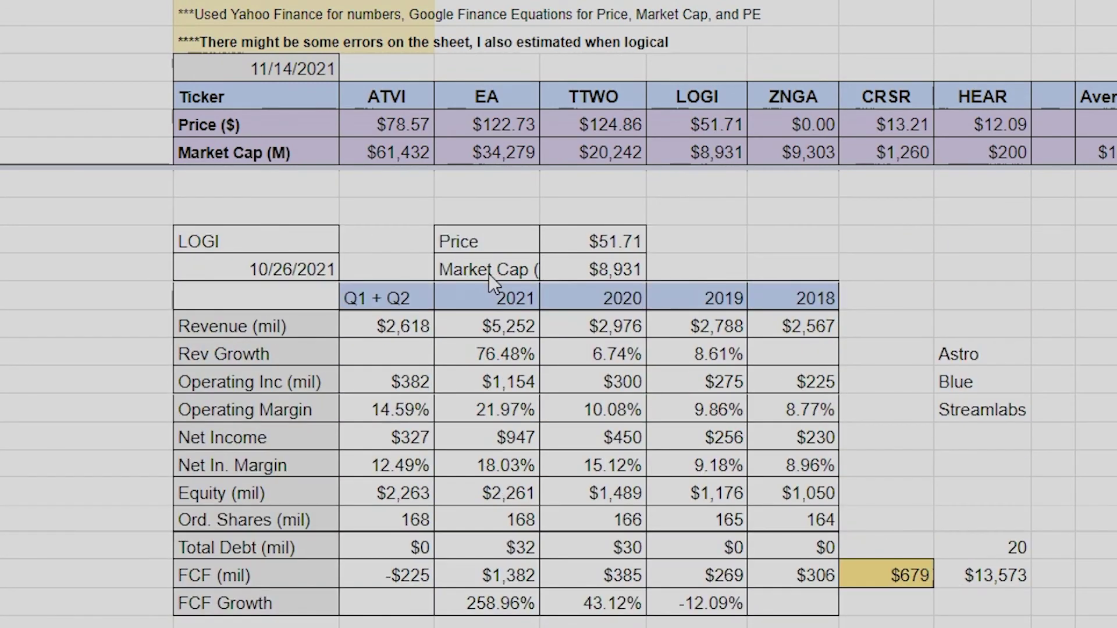
pyautogui.scroll(-3, 489, 273)
pyautogui.scroll(3, 475, 278)
pyautogui.doubleClick(334, 272)
pyautogui.click(412, 252)
pyautogui.click(478, 296)
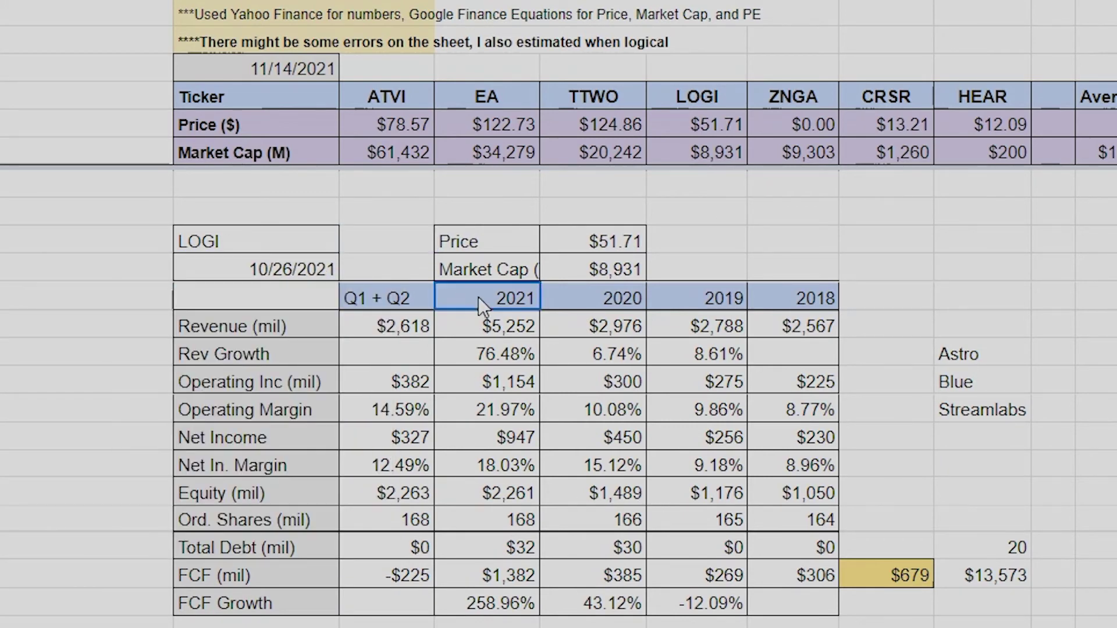
pyautogui.moveTo(478, 297); pyautogui.dragTo(716, 465)
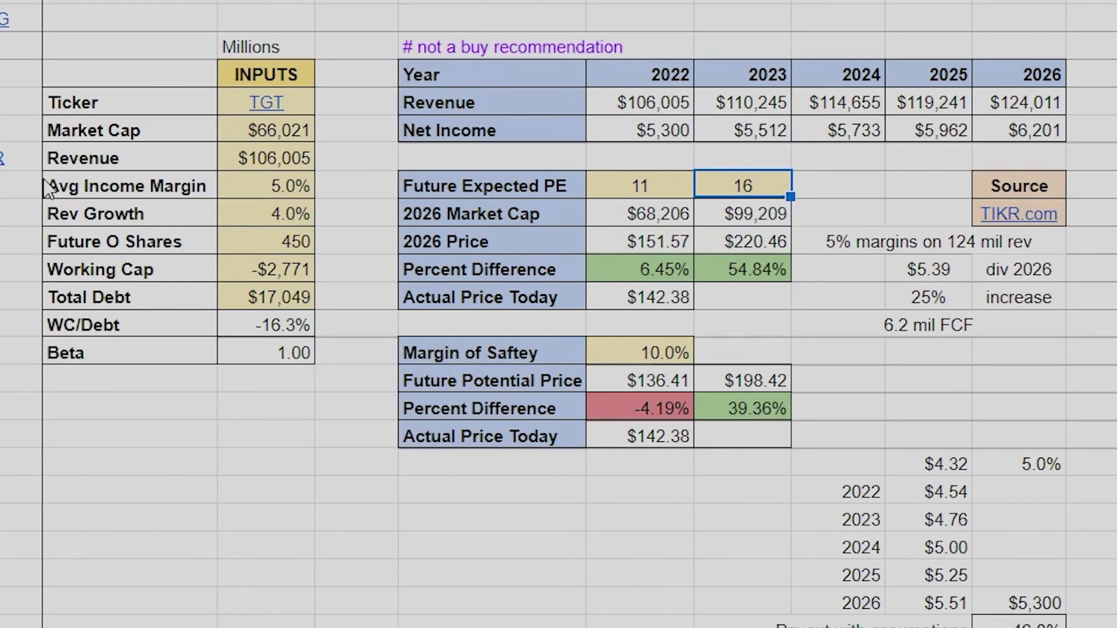
# Step: Go to the LOGI valuation model and review its actual price today and margin of safety
pyautogui.moveTo(49, 187)
pyautogui.click(105, 233)
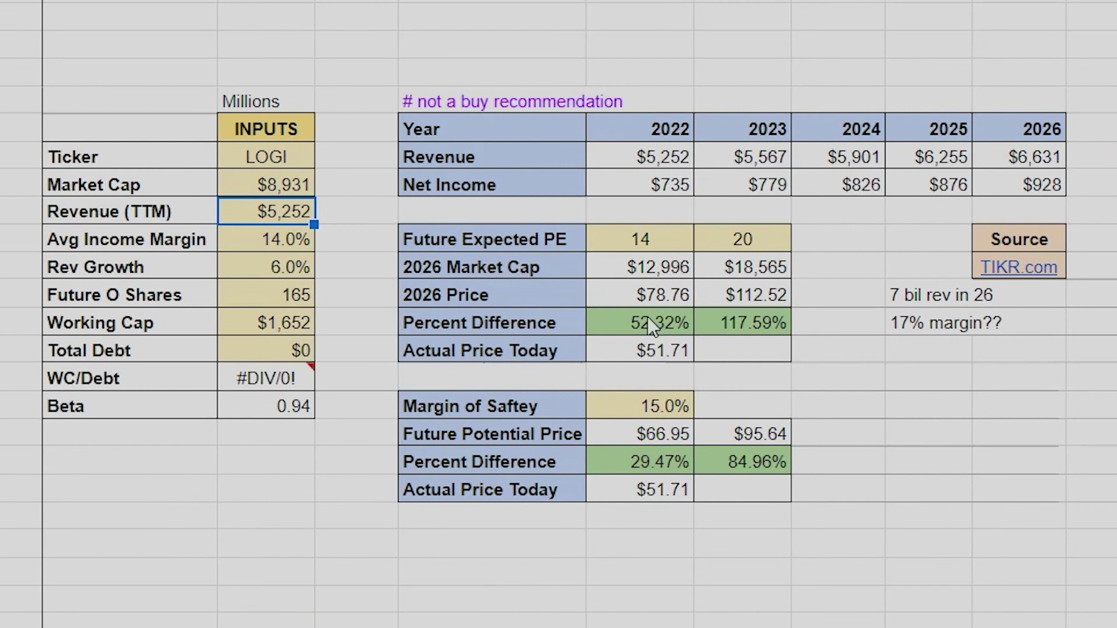
pyautogui.click(643, 352)
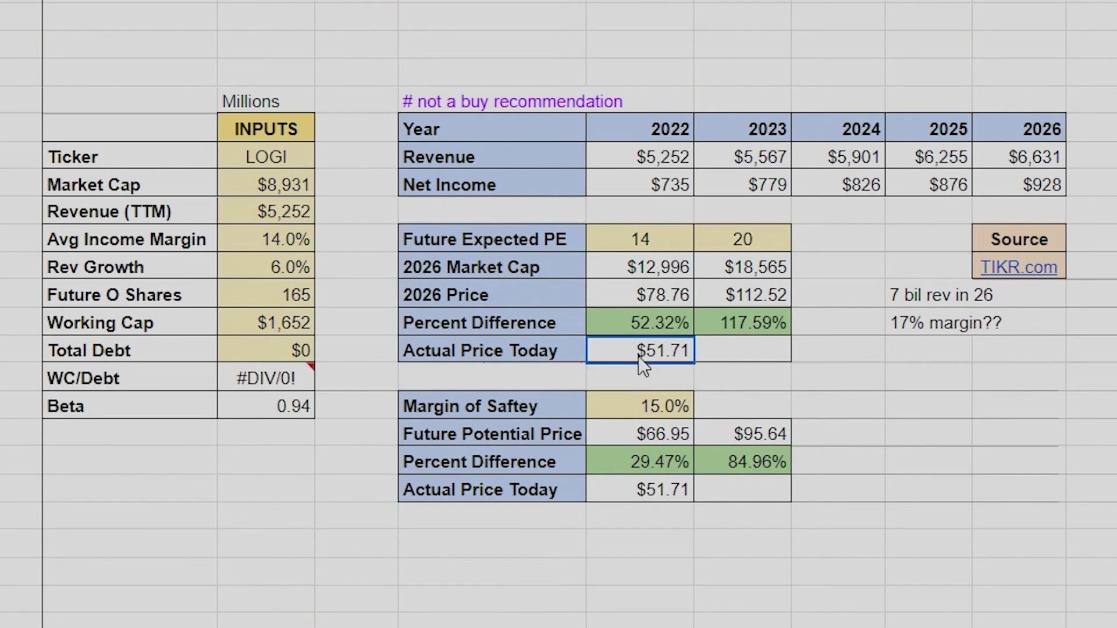
pyautogui.moveTo(672, 414)
pyautogui.mouseDown()
pyautogui.moveTo(697, 433)
pyautogui.moveTo(722, 432)
pyautogui.moveTo(687, 408)
pyautogui.mouseUp()
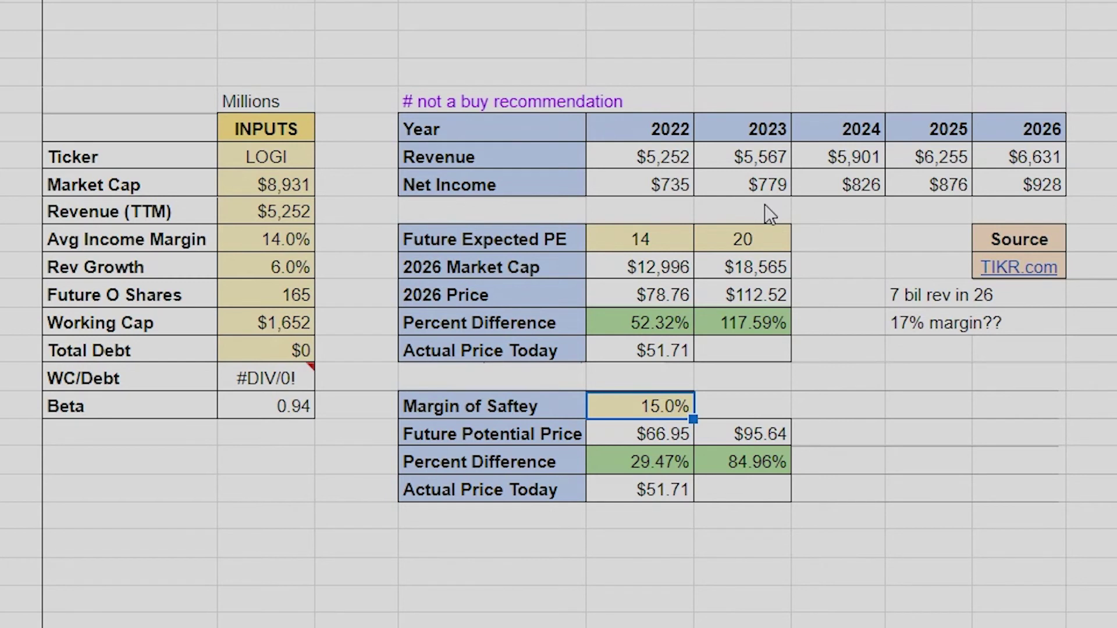
# Step: Try a low-case future expected PE of 12 and then 10 in the LOGI model
pyautogui.click(685, 235)
pyautogui.write('12')
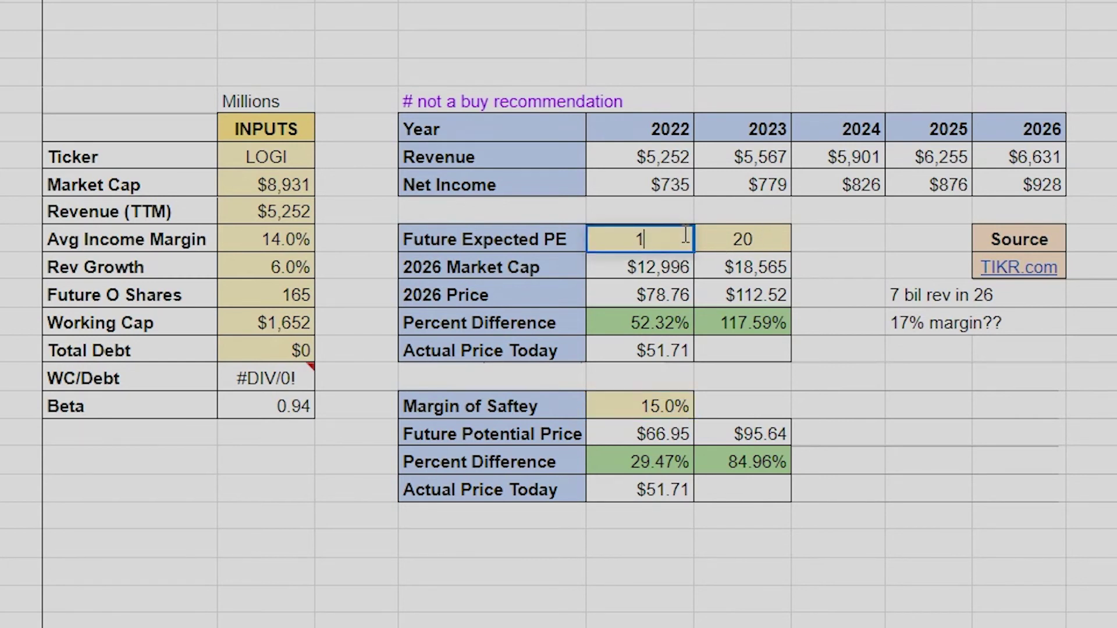
pyautogui.press('Tab')
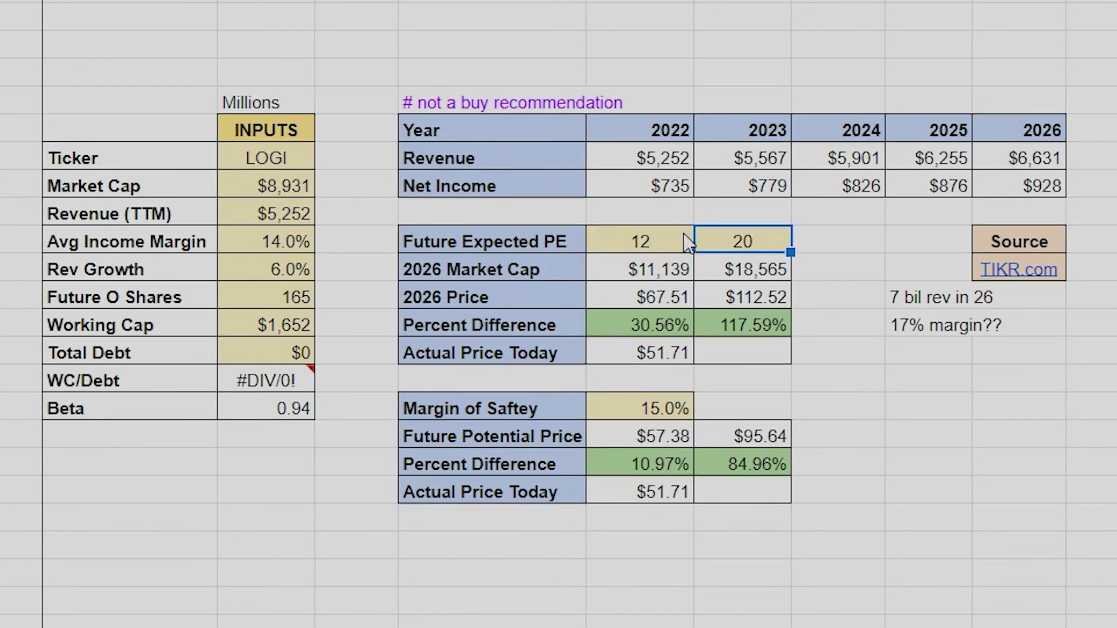
pyautogui.click(686, 241)
pyautogui.write('10v')
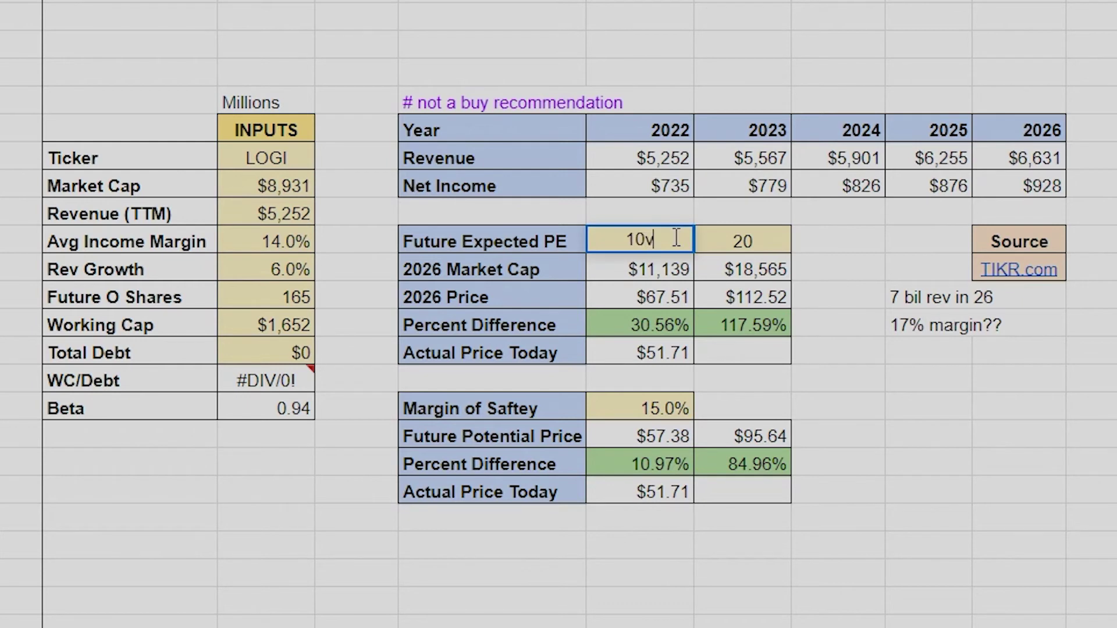
pyautogui.press('BackSpace')
pyautogui.press('Tab')
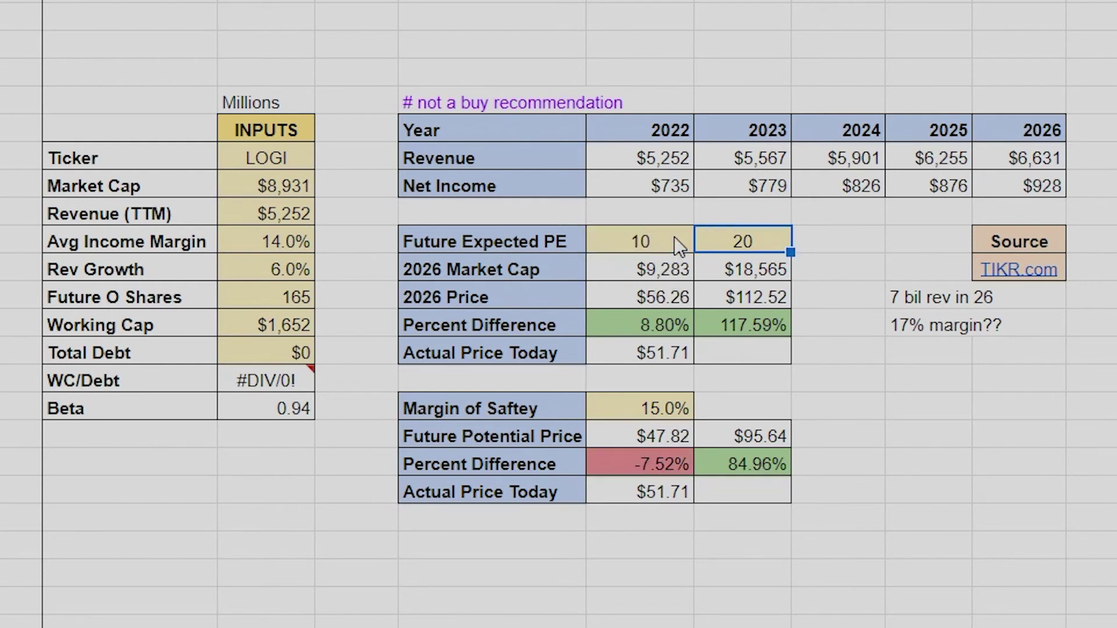
# Step: Set the LOGI model's future expected PE to 12 for the low case and 18 for the high case
pyautogui.click(676, 239)
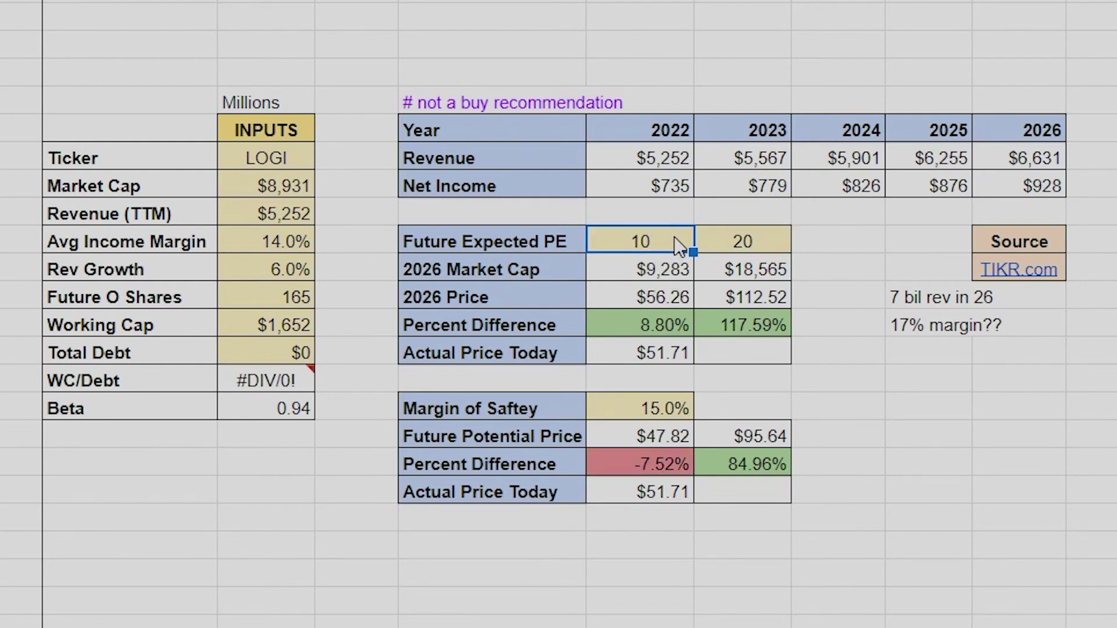
pyautogui.write('12')
pyautogui.press('Tab')
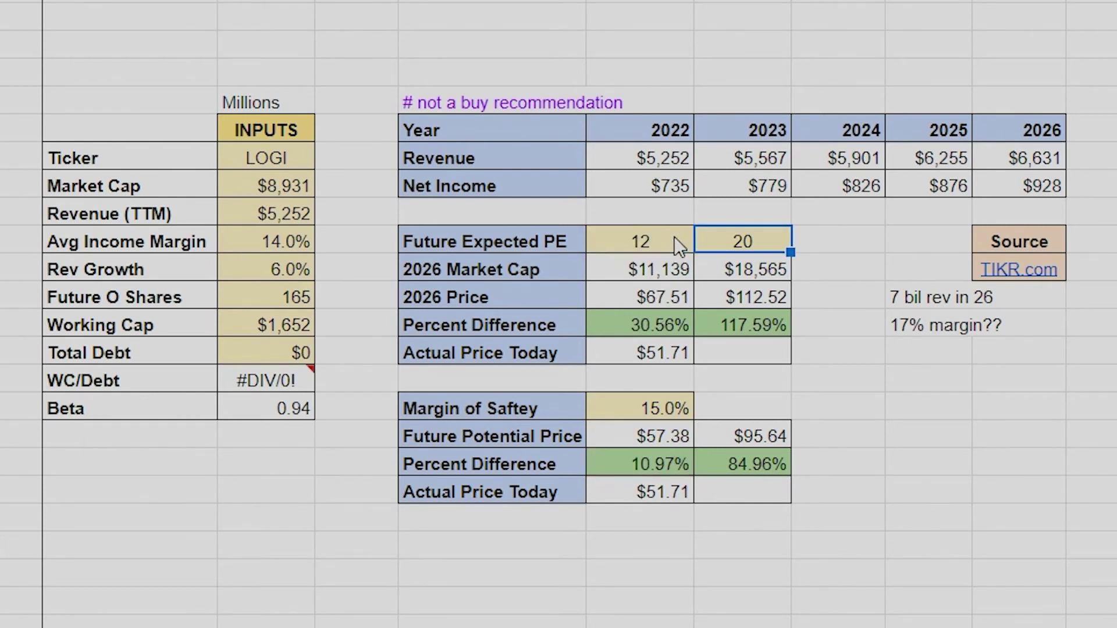
pyautogui.write('18')
pyautogui.press('Return')
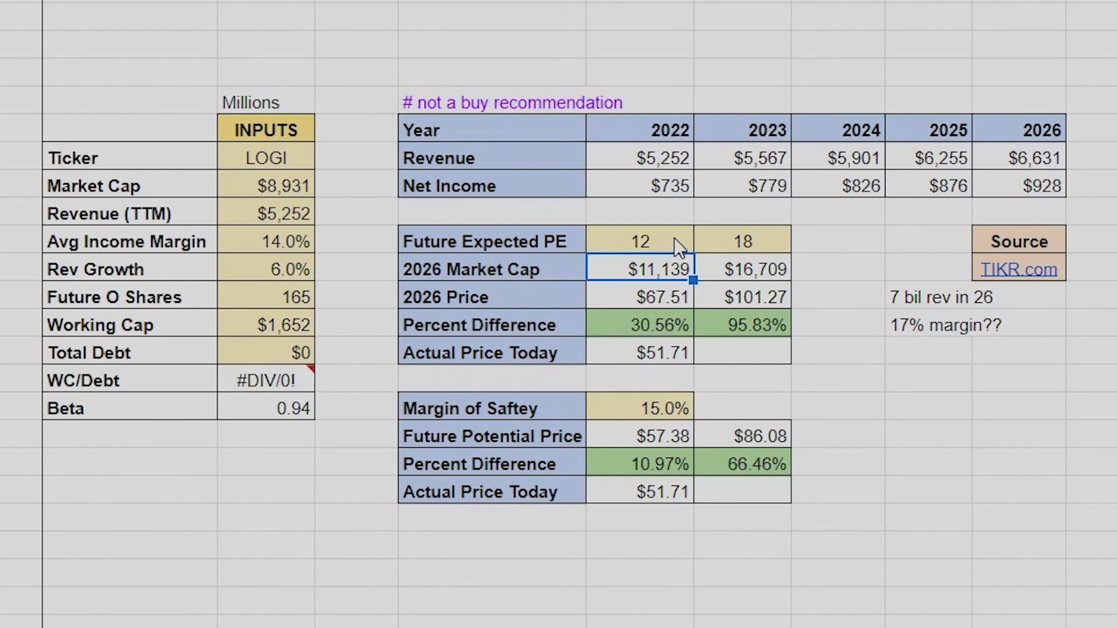
# Step: Examine the LOGI model's revenue, income margin and growth inputs, its 2026 revenue, the low-case valuation and the margin of safety
pyautogui.click(295, 247)
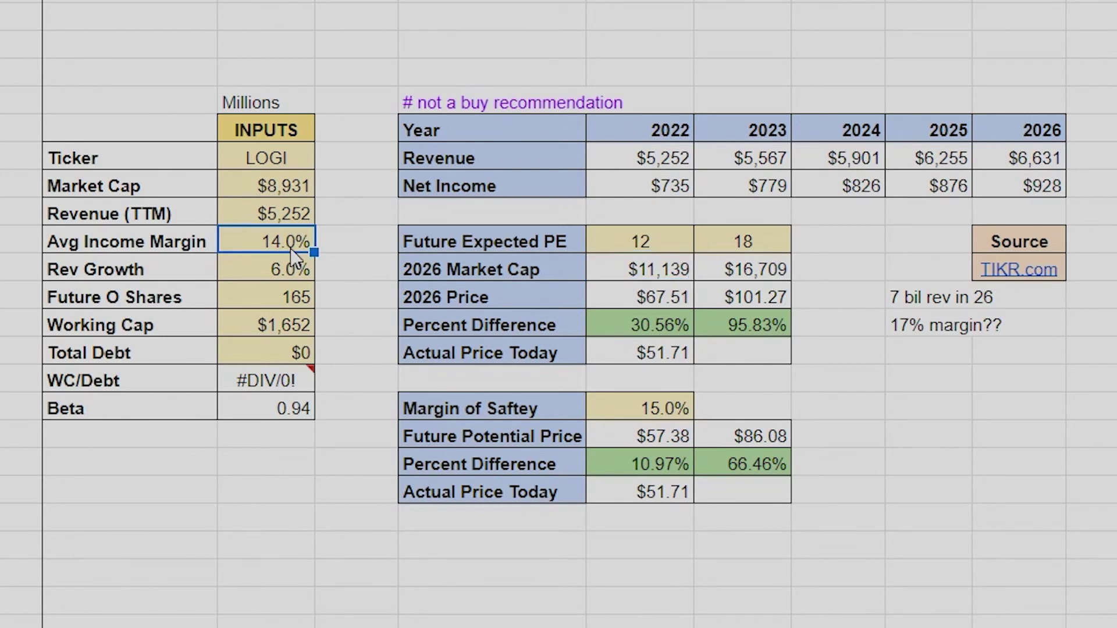
pyautogui.click(292, 217)
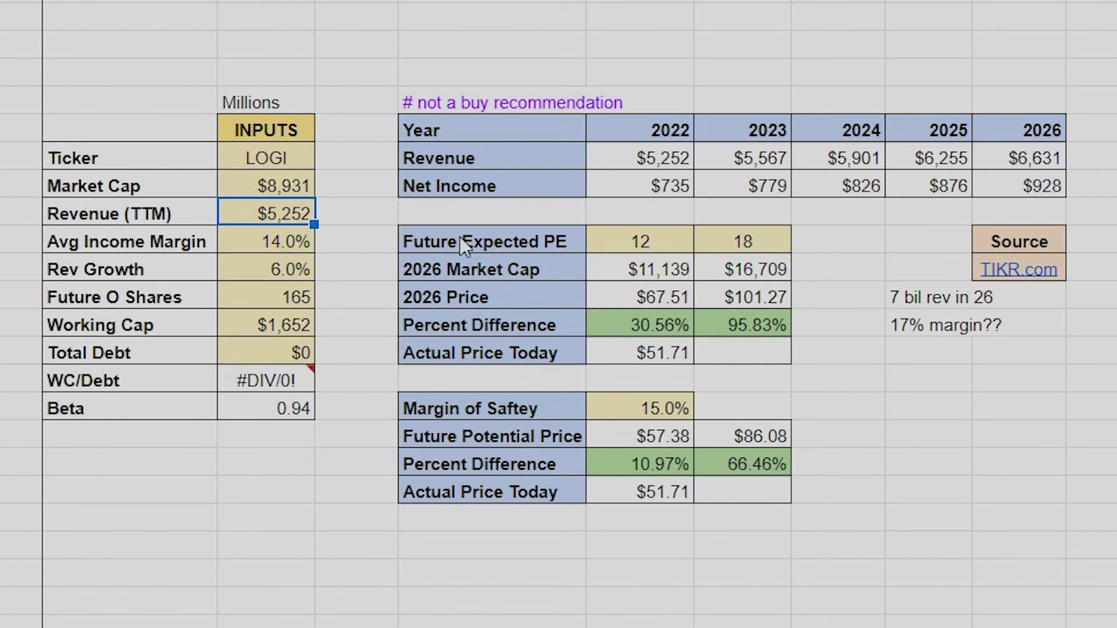
pyautogui.click(276, 243)
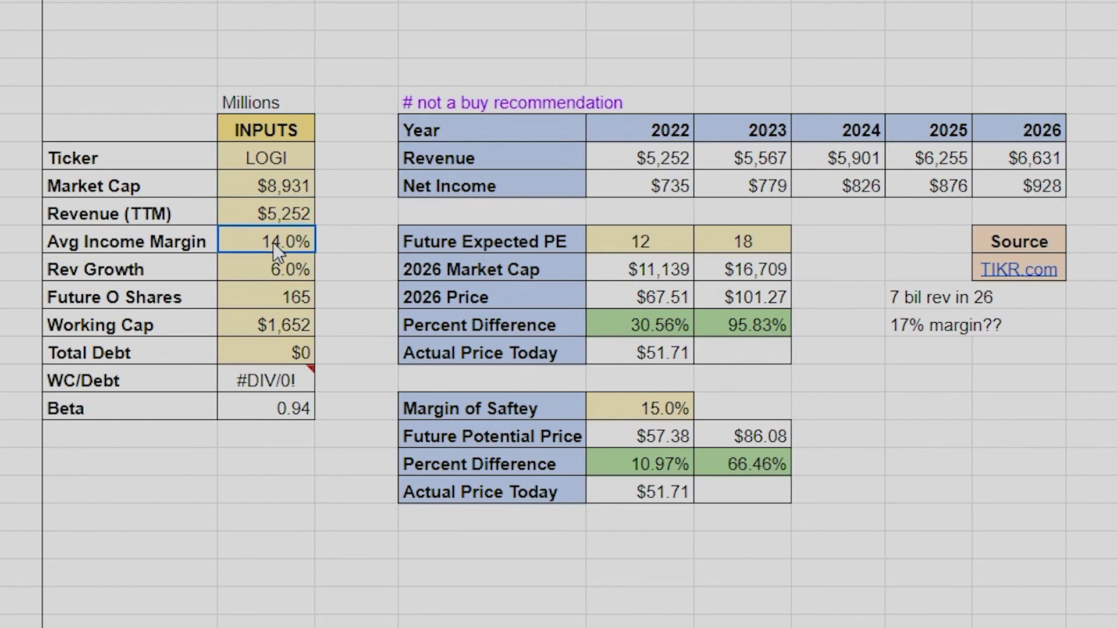
pyautogui.click(1032, 169)
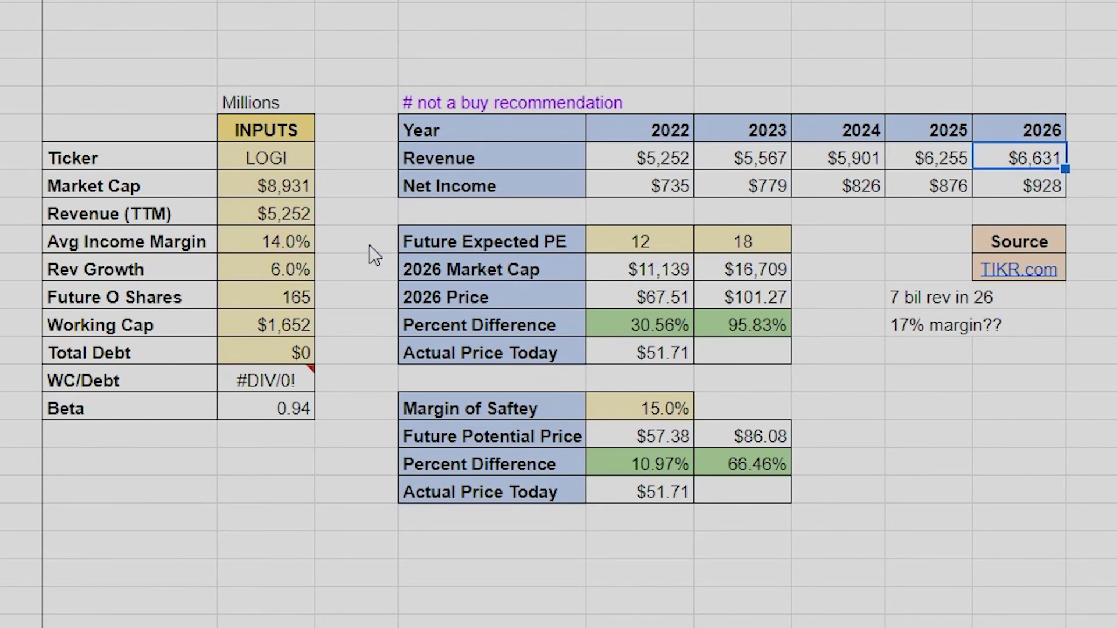
pyautogui.doubleClick(292, 265)
pyautogui.press('Escape')
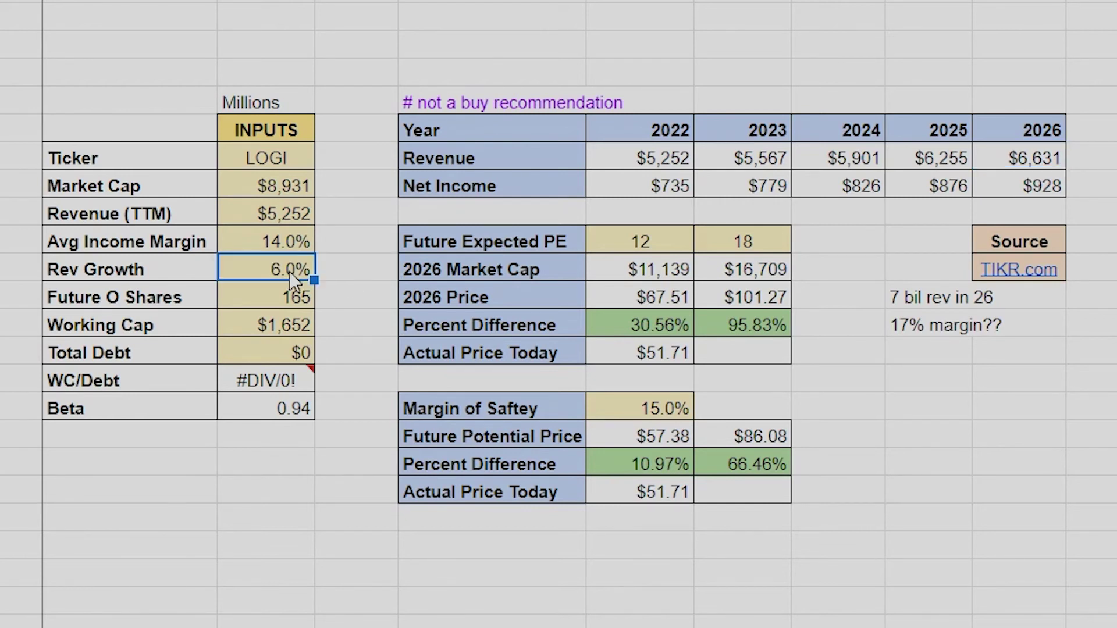
pyautogui.click(918, 357)
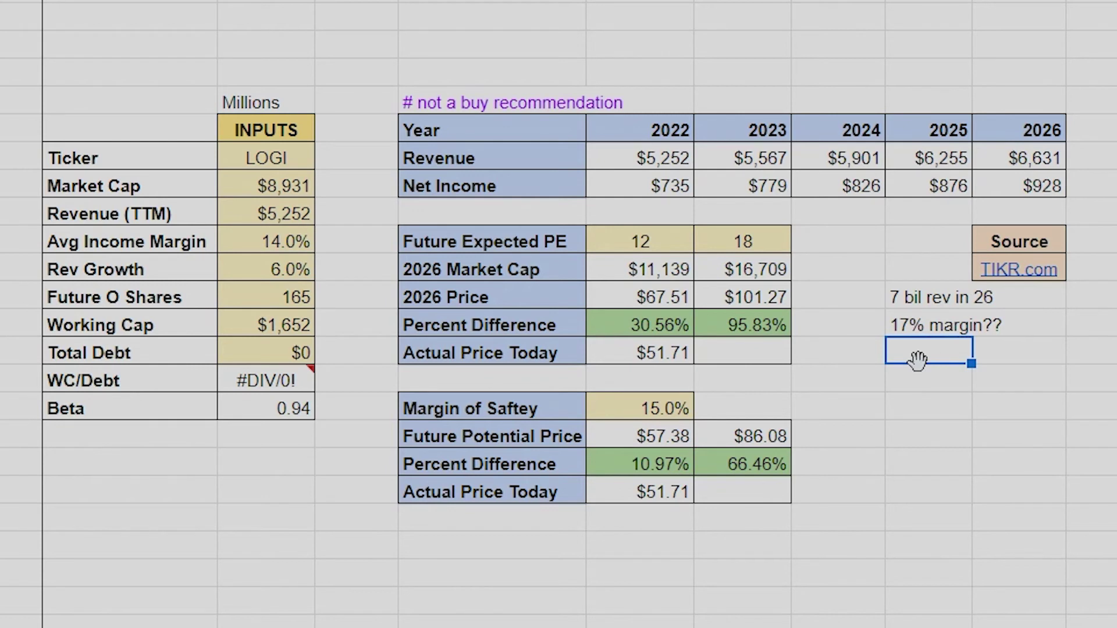
pyautogui.moveTo(643, 245); pyautogui.dragTo(685, 361)
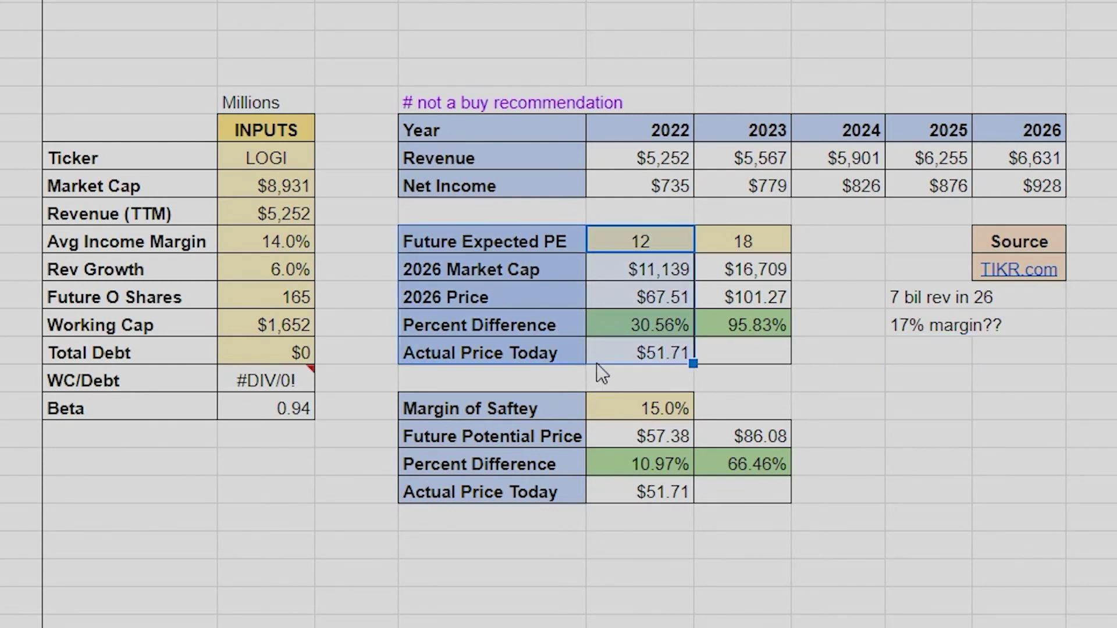
pyautogui.click(645, 378)
pyautogui.click(660, 410)
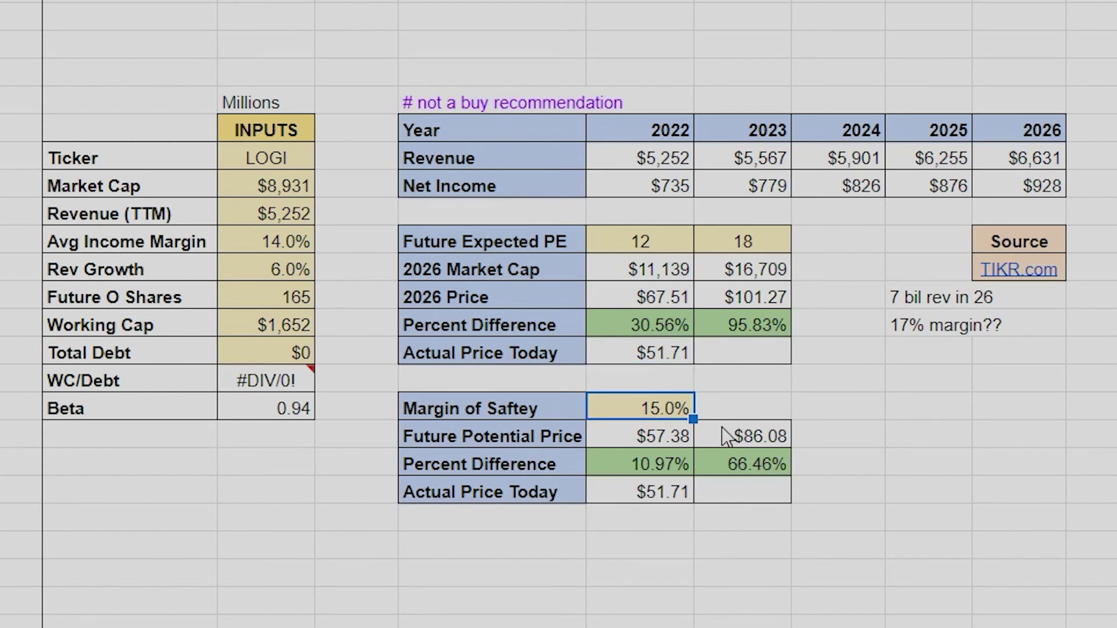
# Step: Format the Percent Difference values in both LOGI valuation tables to one decimal place
pyautogui.click(658, 474)
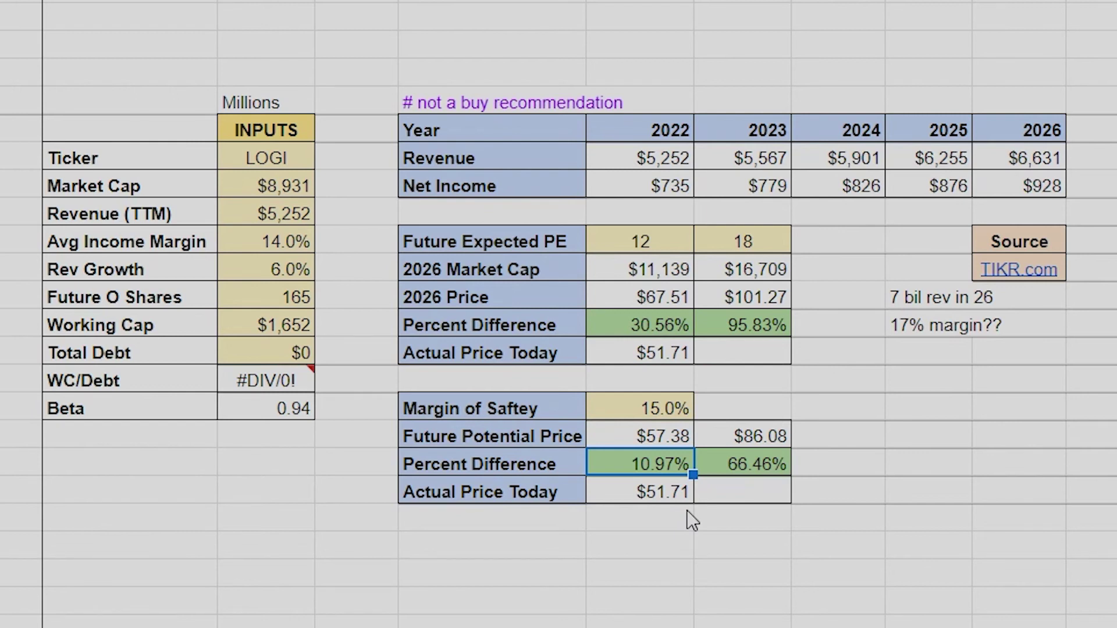
pyautogui.click(752, 463)
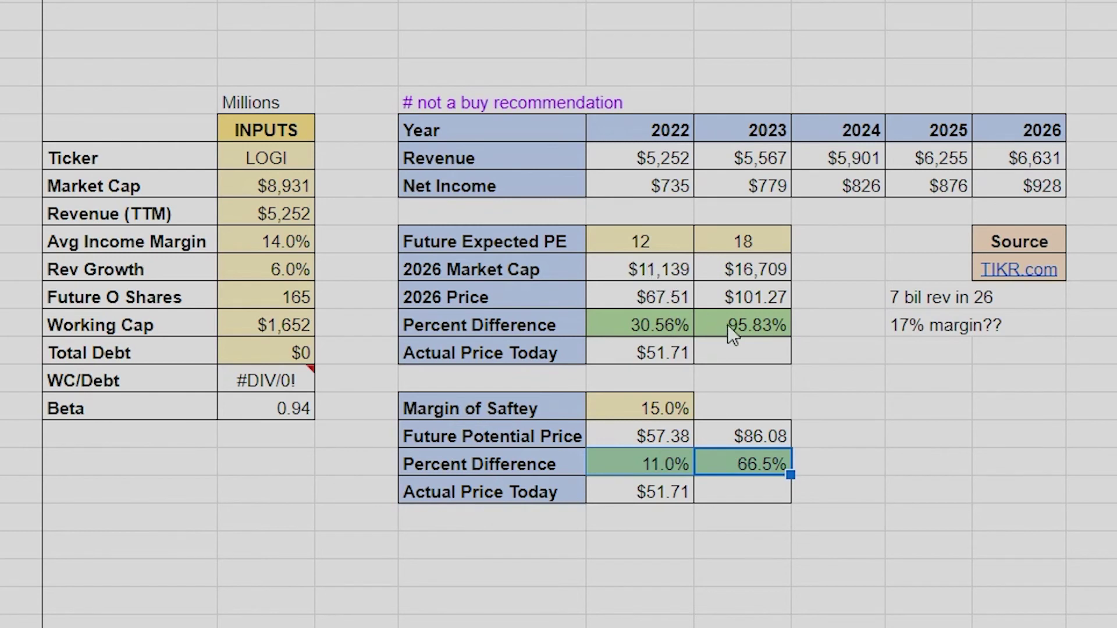
pyautogui.moveTo(727, 324); pyautogui.dragTo(662, 333)
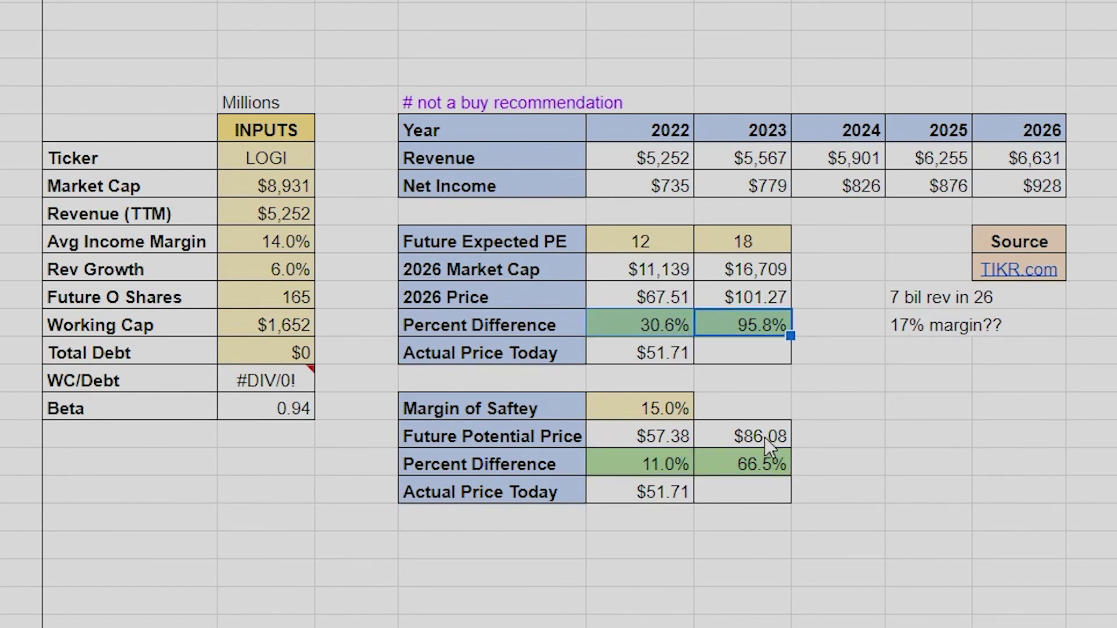
pyautogui.click(733, 438)
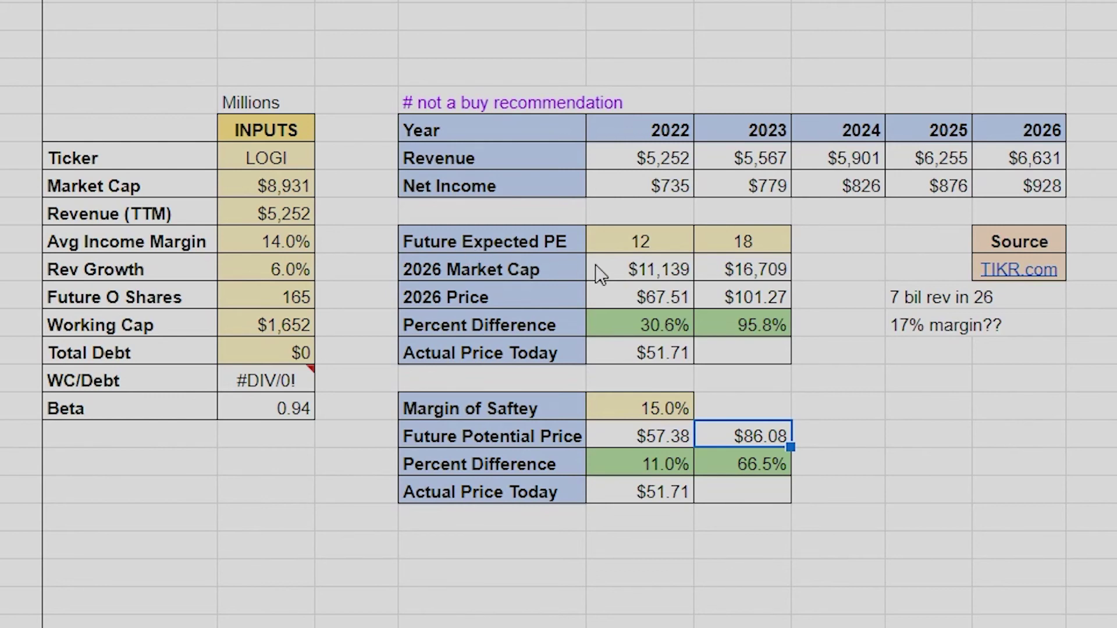
# Step: Find the LOGI financial history table beside the model, inspect the 3Y PE formula and highlight the FCF Growth row
pyautogui.scroll(-2, 594, 276)
pyautogui.scroll(2, 598, 273)
pyautogui.scroll(-2, 602, 280)
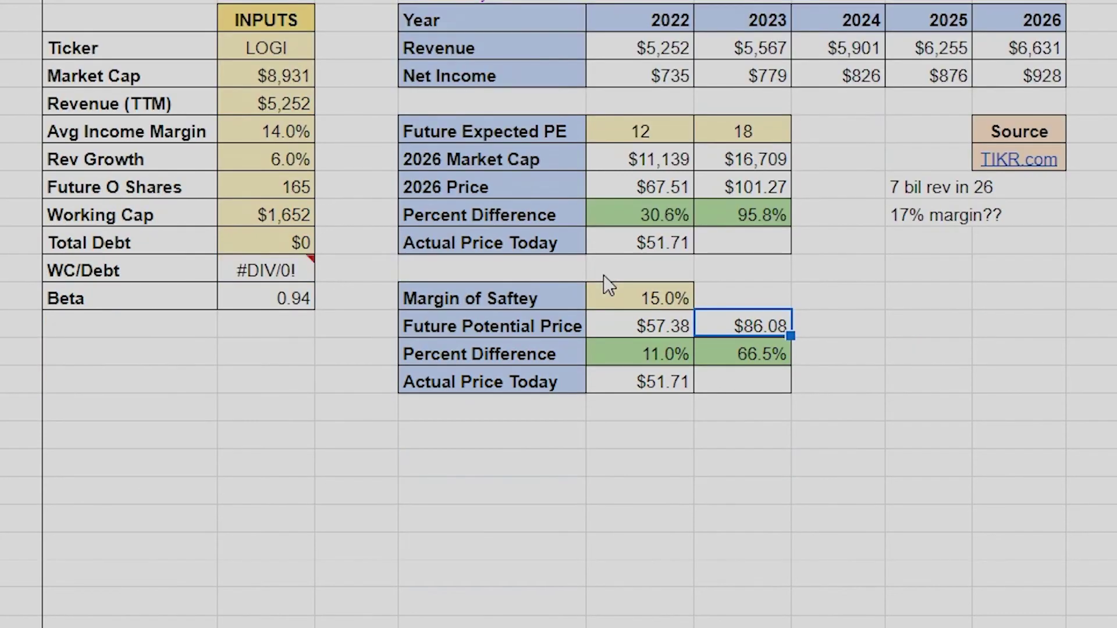
pyautogui.scroll(2, 603, 277)
pyautogui.scroll(-2, 605, 281)
pyautogui.hscroll(10, 559, 314)
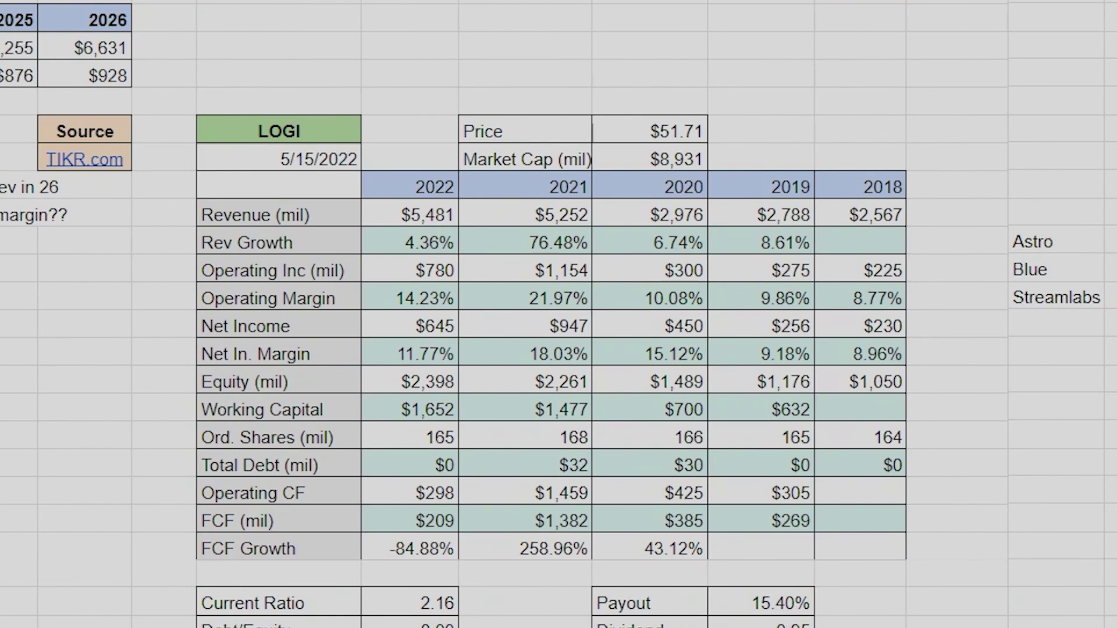
pyautogui.scroll(-2, 559, 315)
pyautogui.doubleClick(428, 550)
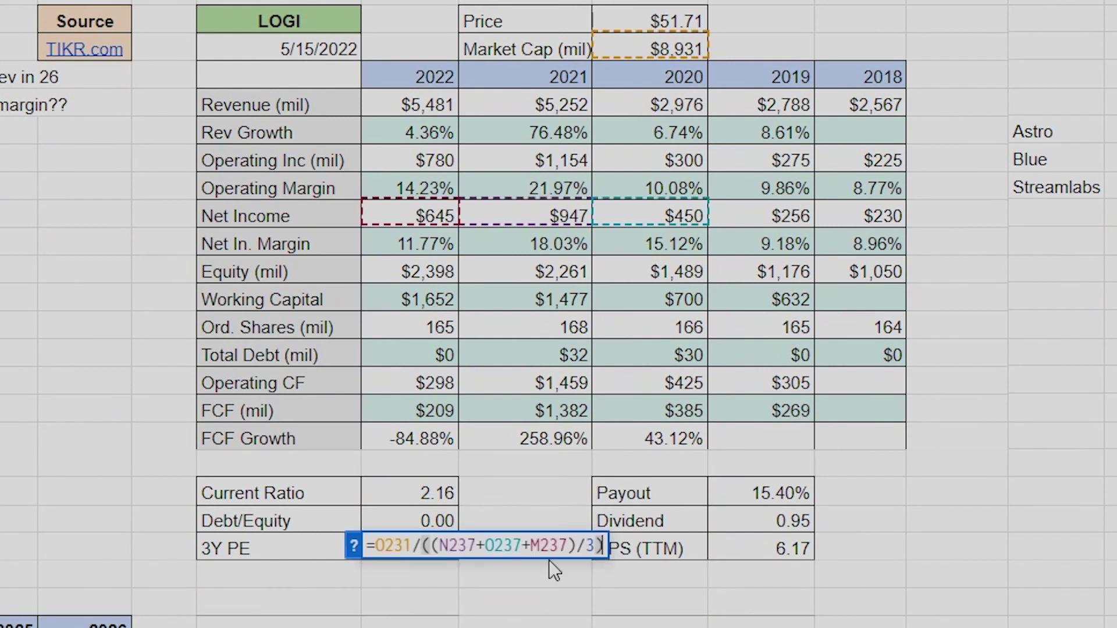
pyautogui.click(620, 581)
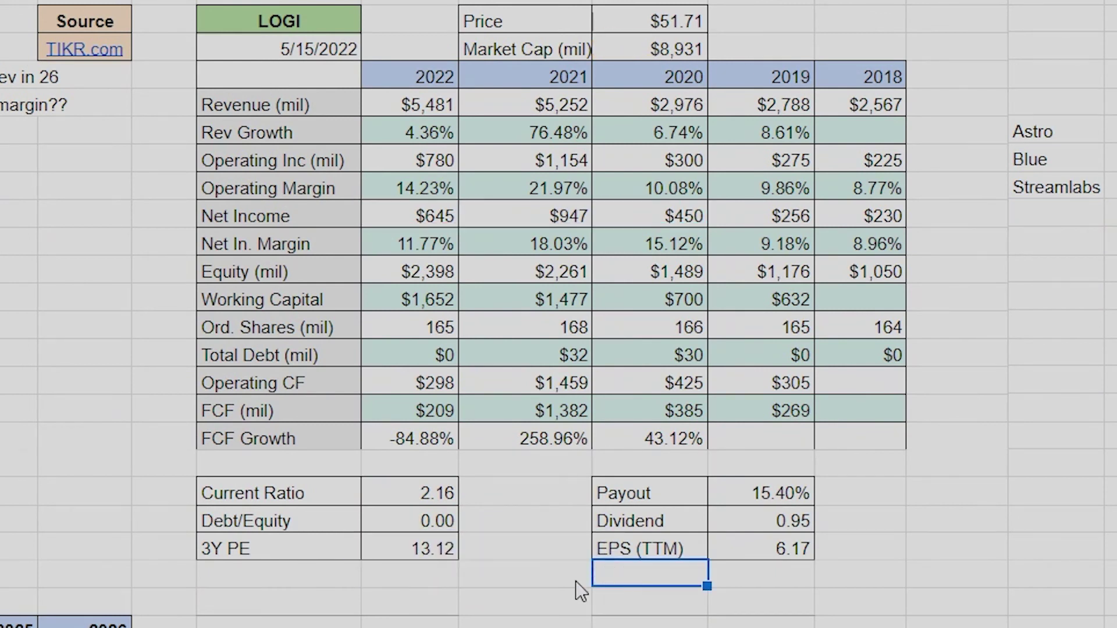
pyautogui.doubleClick(408, 552)
pyautogui.click(475, 240)
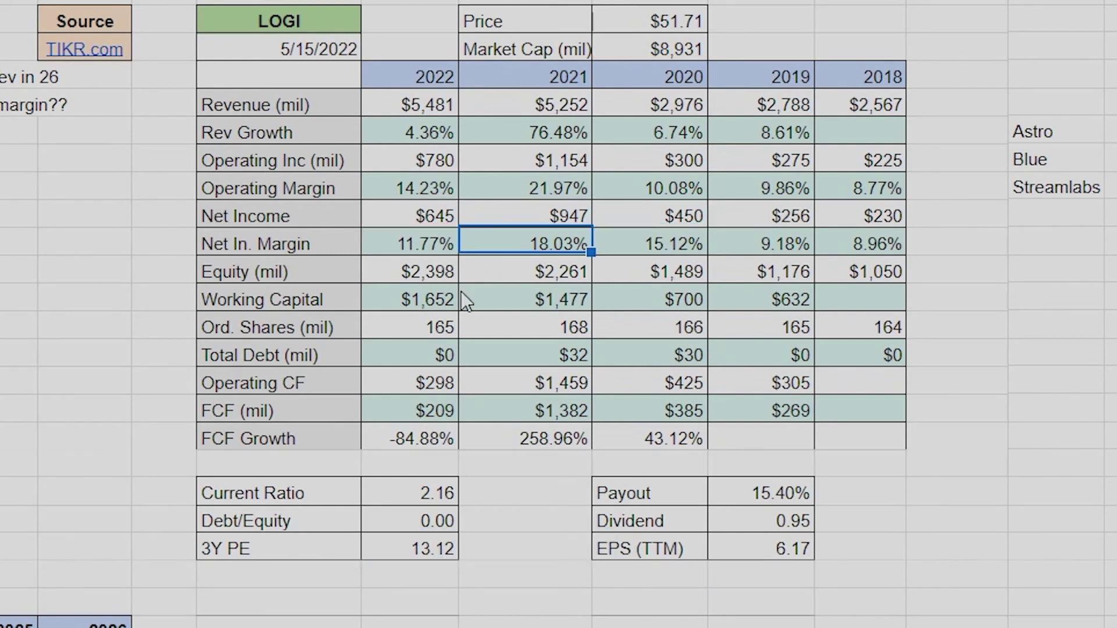
pyautogui.moveTo(323, 438); pyautogui.dragTo(841, 438)
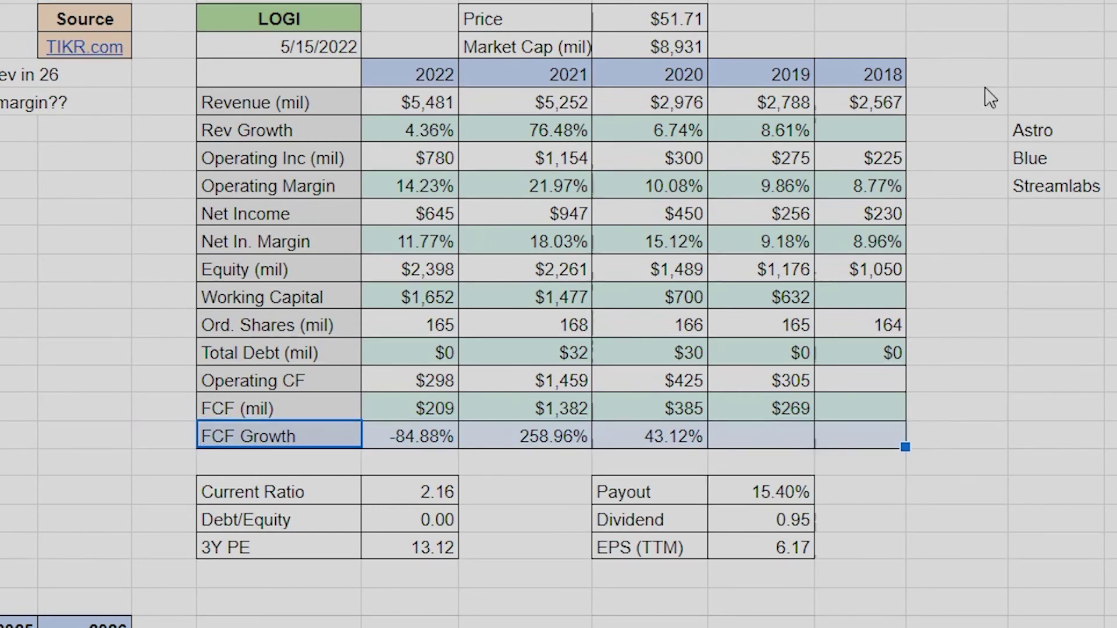
# Step: Find the SNA valuation model farther down the sheet and inspect its low-case Percent Difference formula
pyautogui.click(985, 93)
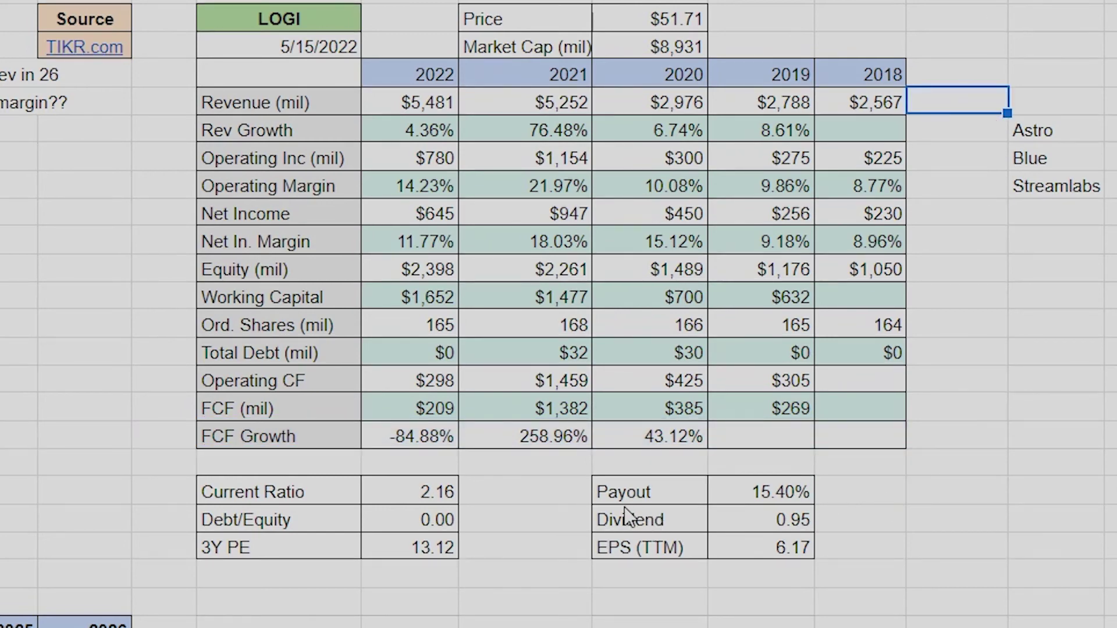
pyautogui.hscroll(-15, 139, 501)
pyautogui.scroll(4, 155, 477)
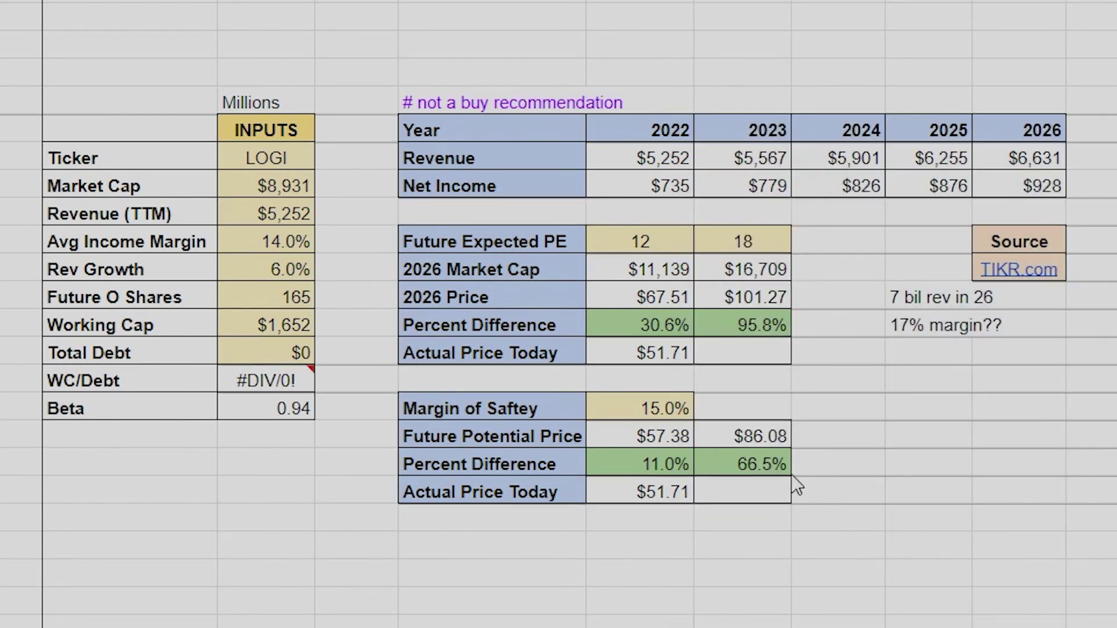
pyautogui.scroll(14, 791, 474)
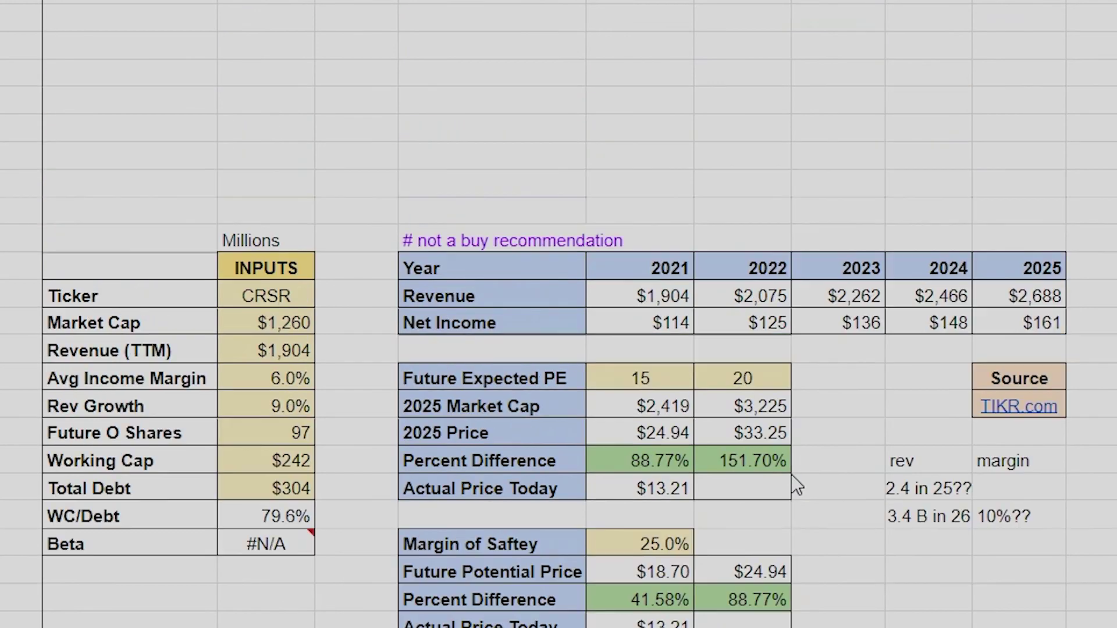
pyautogui.scroll(-6, 792, 474)
pyautogui.scroll(-20, 792, 470)
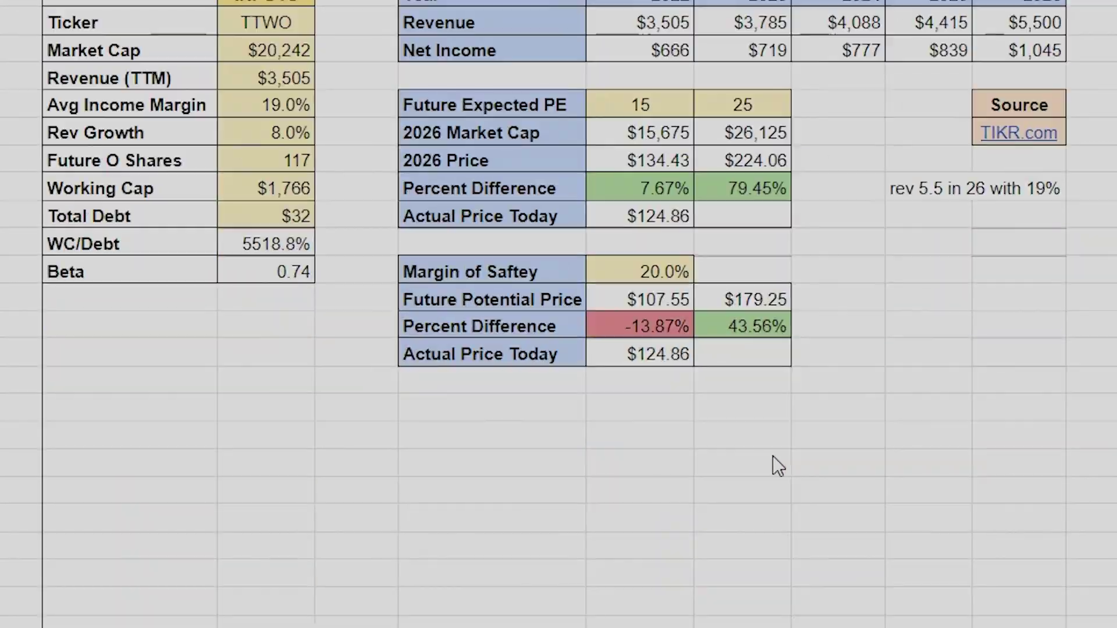
pyautogui.scroll(-18, 778, 466)
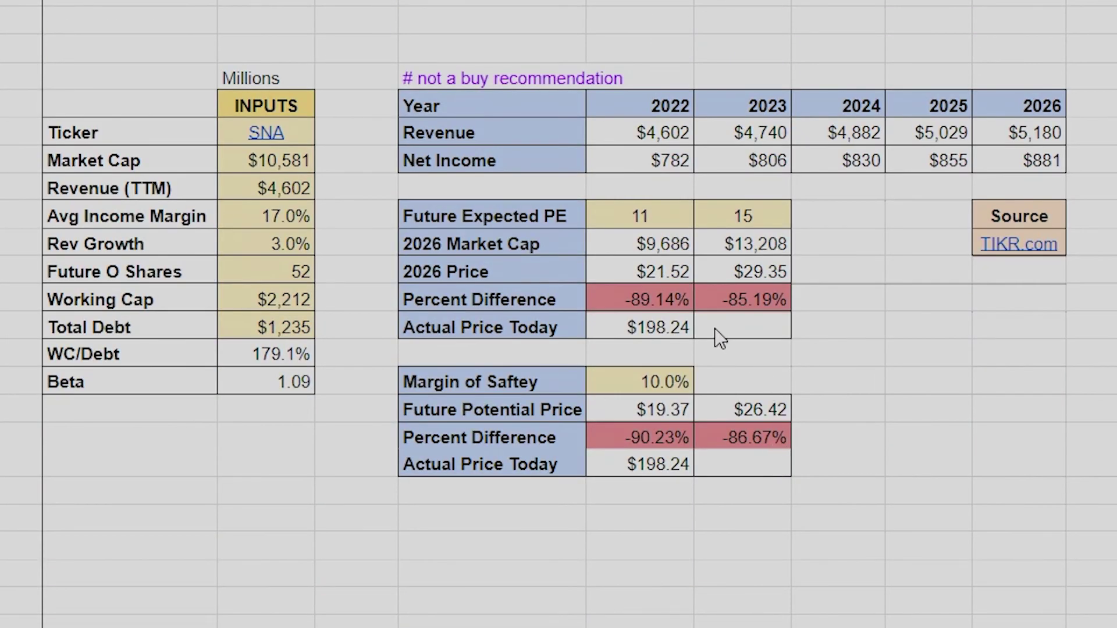
pyautogui.click(672, 300)
pyautogui.doubleClick(670, 298)
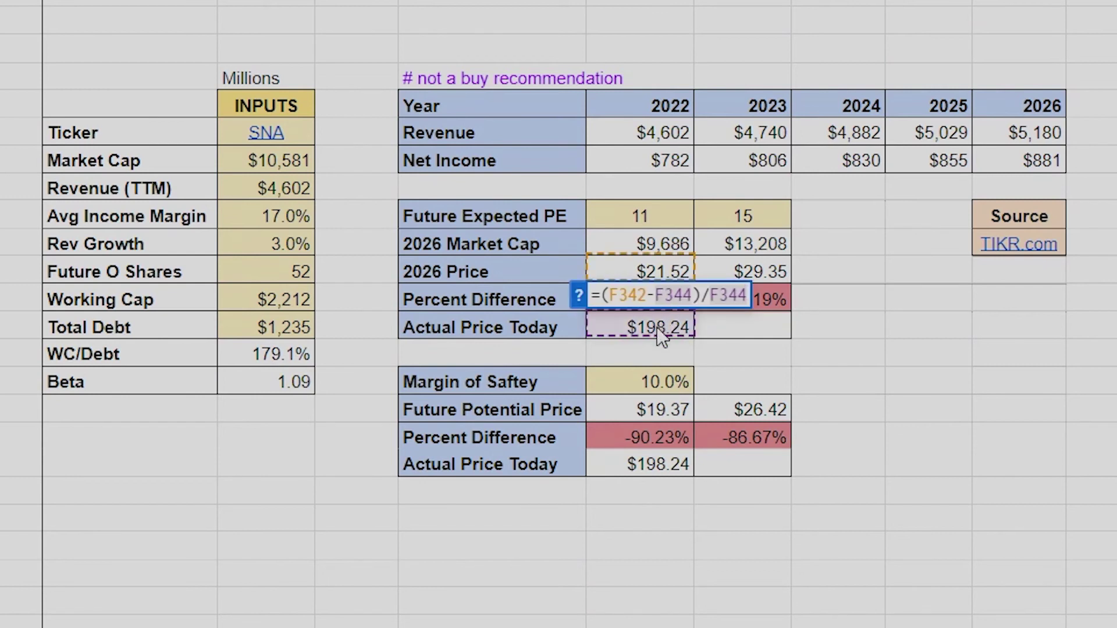
pyautogui.click(723, 355)
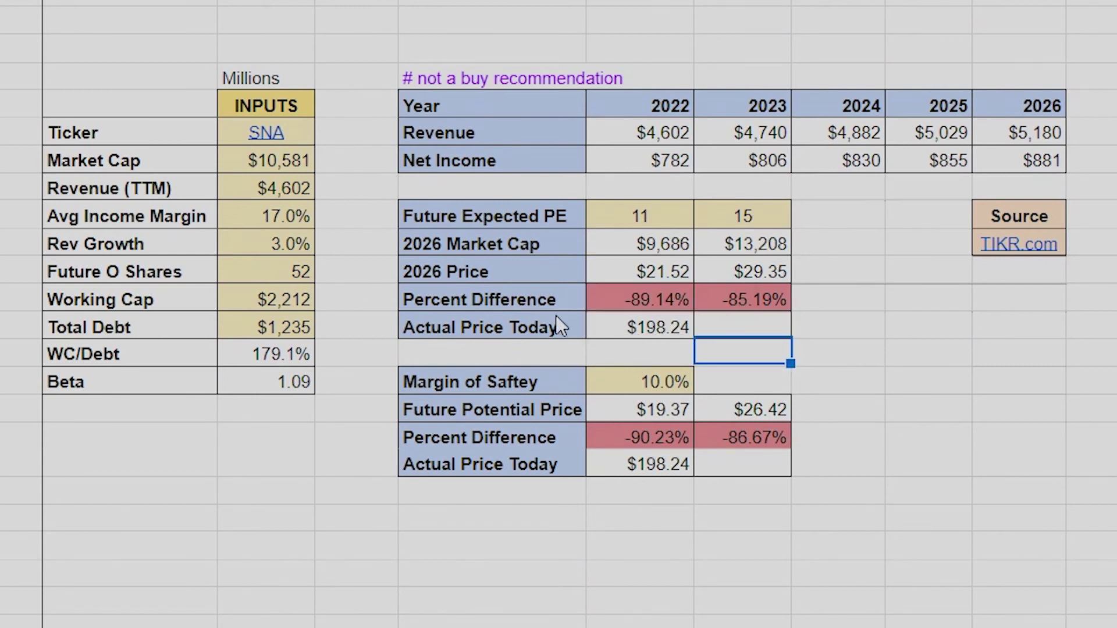
# Step: Try dividing the SNA model's low-case 2026 Market Cap by its 2026 Net Income to get the 2026 Price
pyautogui.click(643, 329)
pyautogui.click(652, 273)
pyautogui.doubleClick(652, 274)
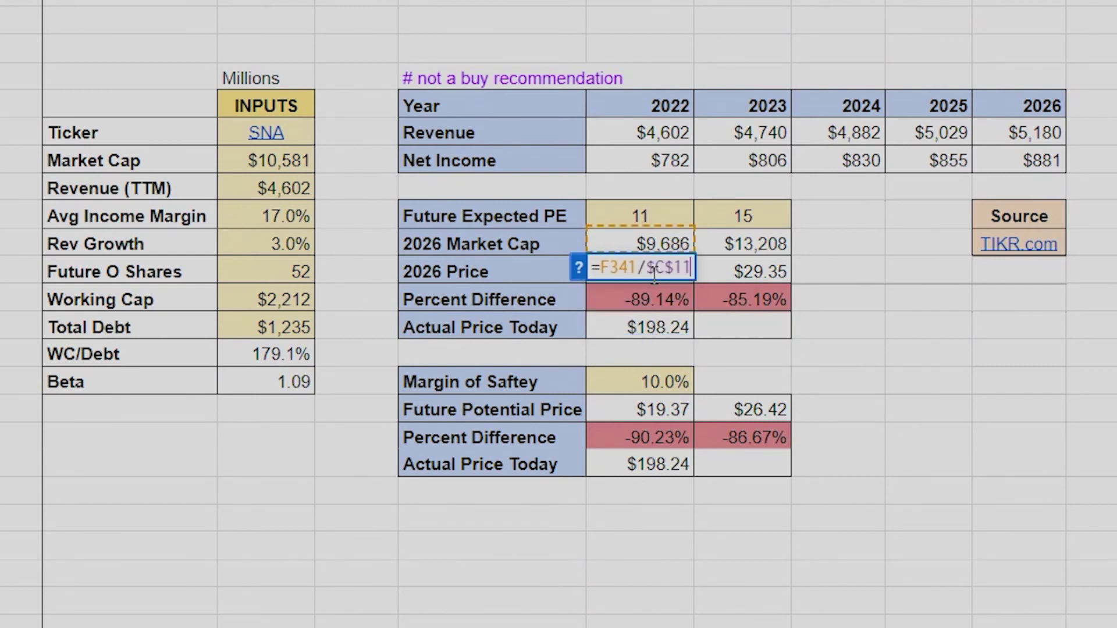
pyautogui.doubleClick(661, 268)
pyautogui.press('BackSpace')
pyautogui.click(664, 226)
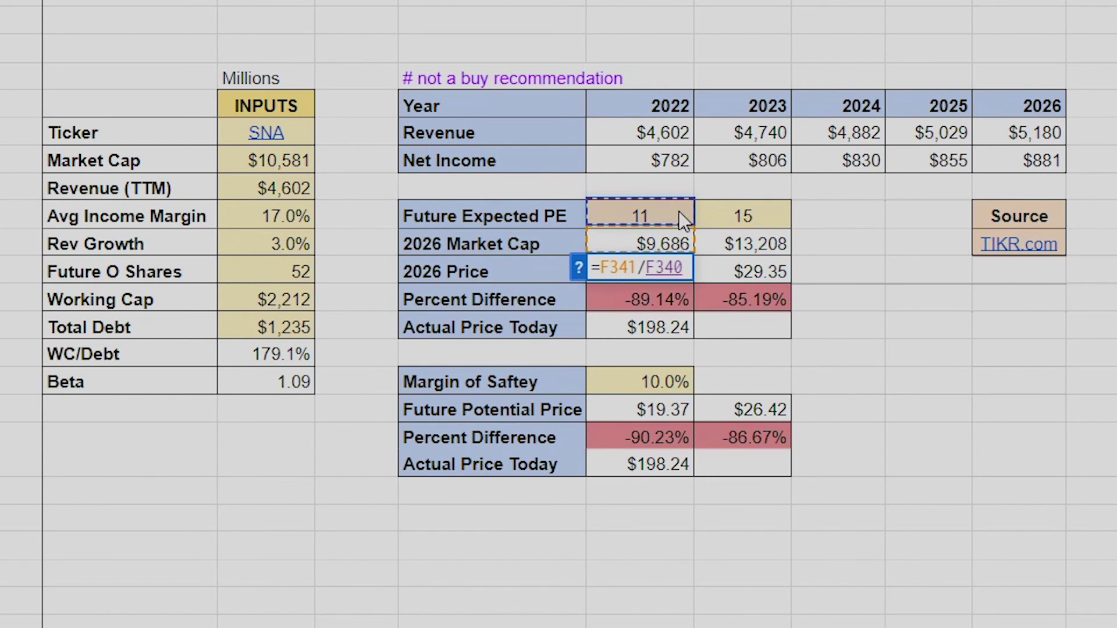
pyautogui.click(621, 270)
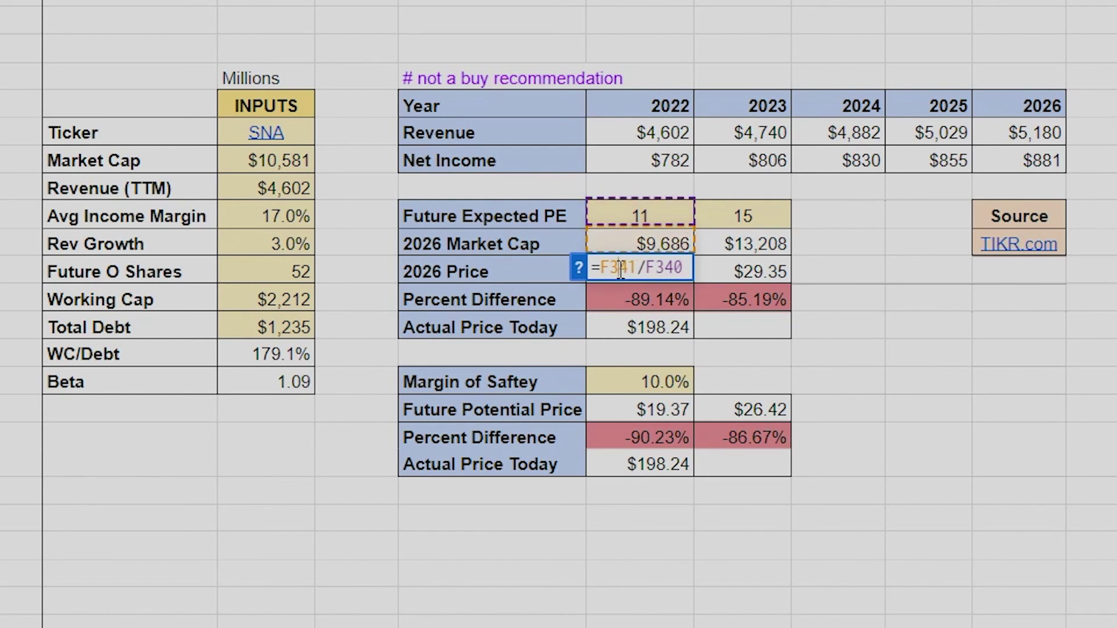
pyautogui.doubleClick(664, 269)
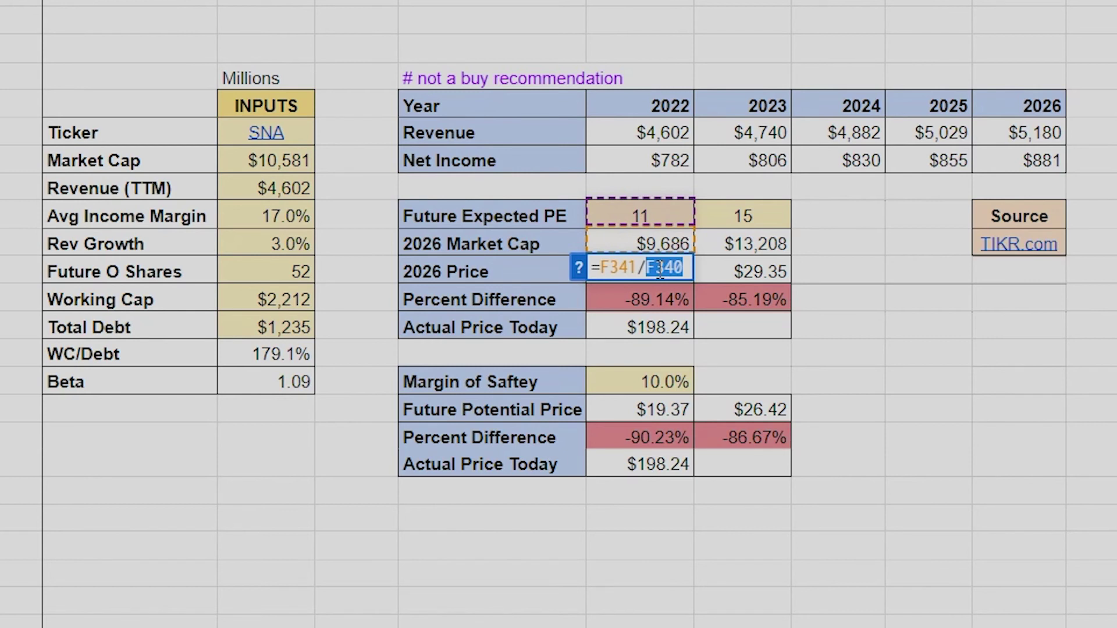
pyautogui.press('BackSpace')
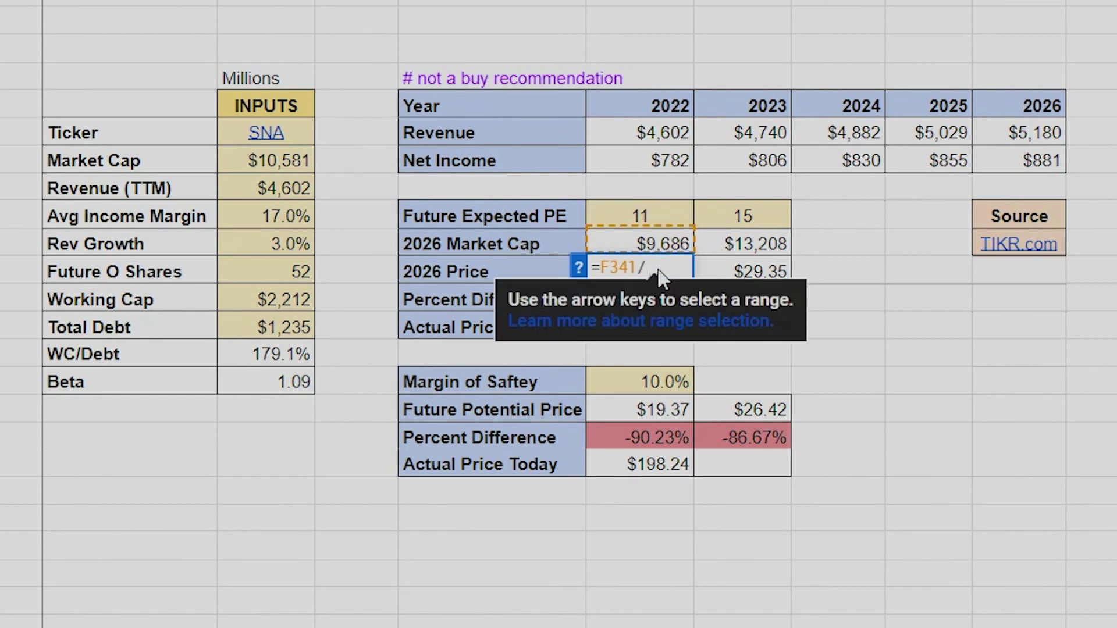
pyautogui.click(1020, 168)
pyautogui.press('Return')
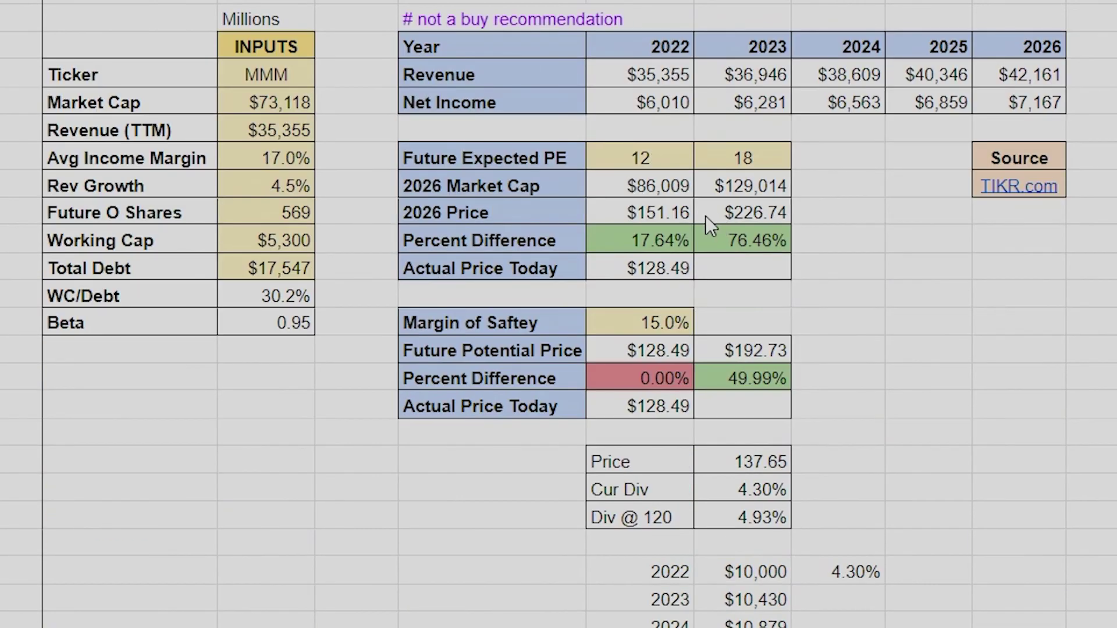
# Step: Inspect the low-case 2026 Price formula in the MMM model as a reference
pyautogui.doubleClick(650, 209)
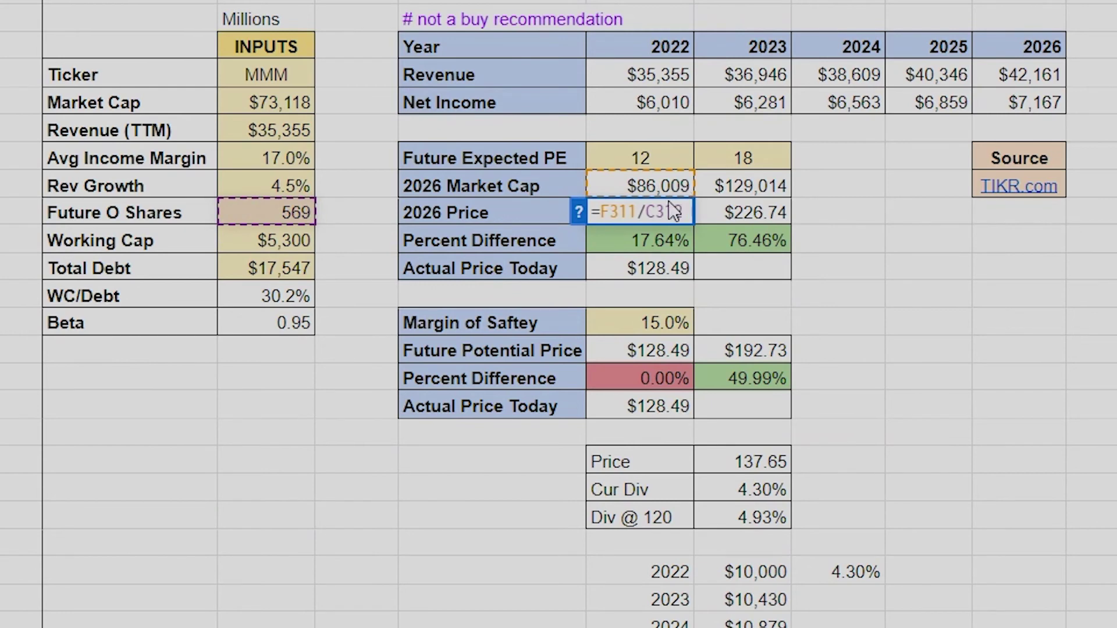
pyautogui.click(389, 443)
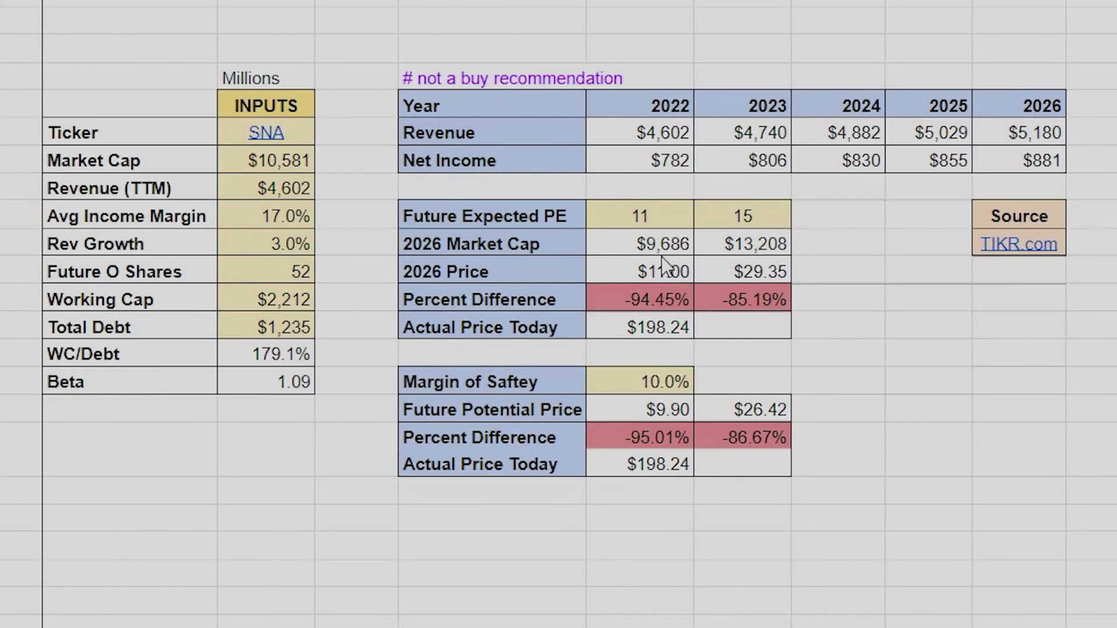
pyautogui.doubleClick(659, 243)
pyautogui.doubleClick(678, 239)
pyautogui.press('BackSpace')
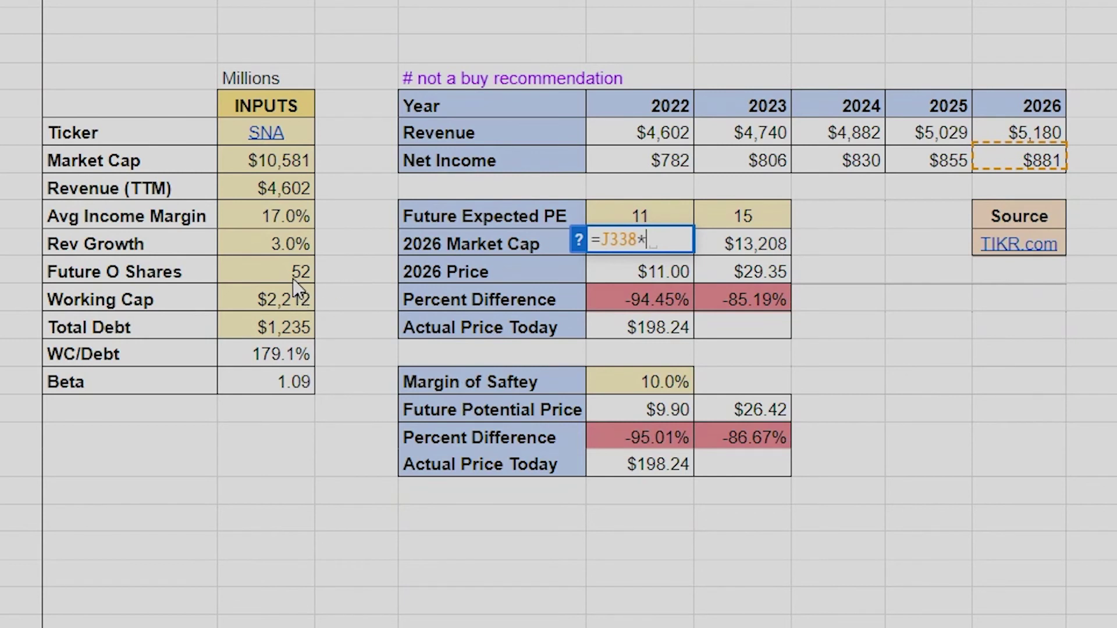
pyautogui.press('BackSpace')
pyautogui.write('/')
pyautogui.press('Escape')
# Step: Correct the SNA model's low-case 2026 Price formula to divide its 2026 Market Cap by Future O Shares
pyautogui.click(609, 266)
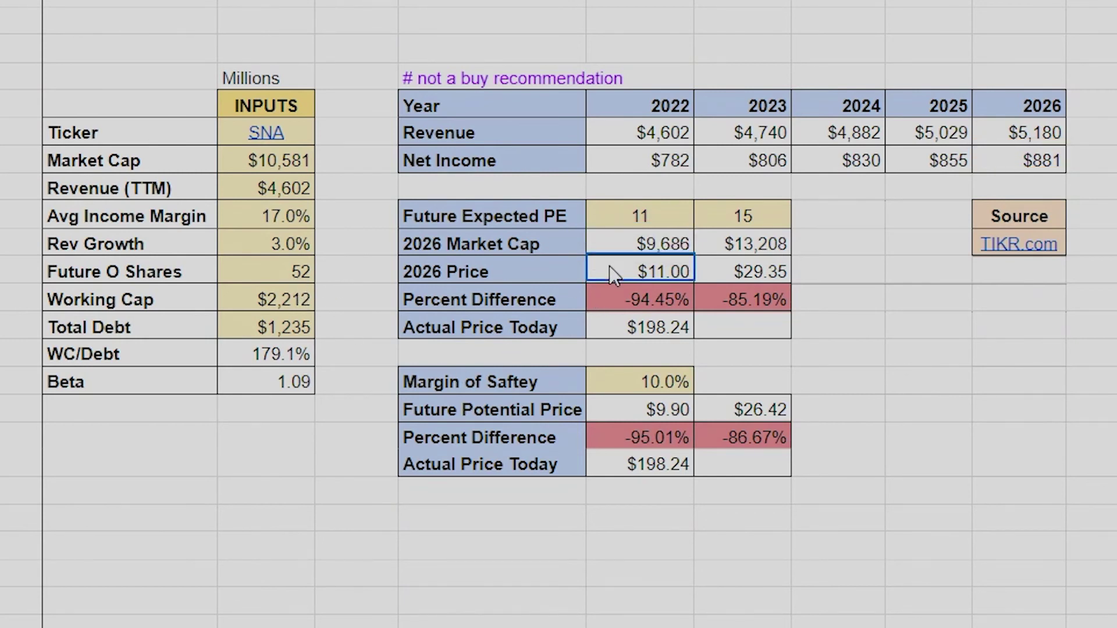
pyautogui.doubleClick(610, 267)
pyautogui.doubleClick(657, 268)
pyautogui.press('BackSpace')
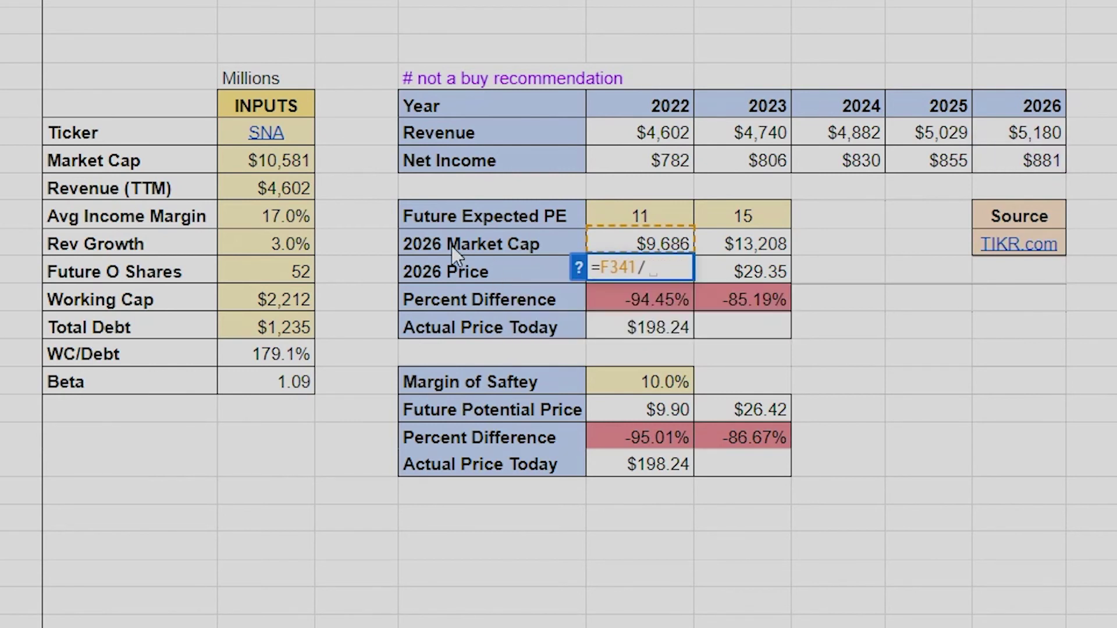
pyautogui.click(277, 267)
pyautogui.press('Return')
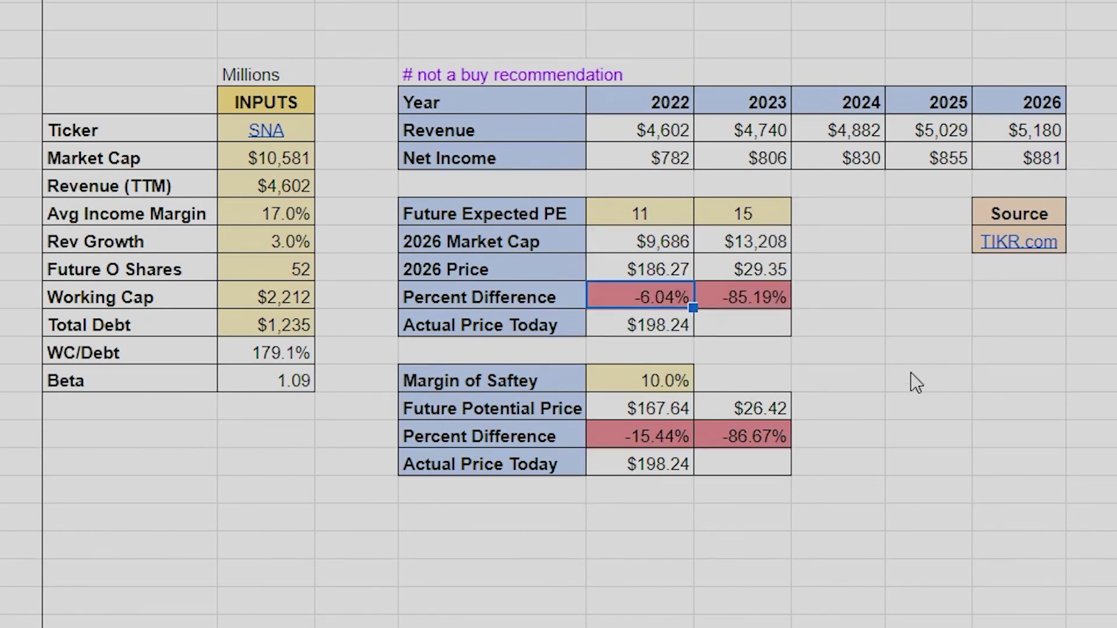
# Step: Correct the SNA model's high-case 2026 Price formula to =G341/C342, dividing by Future O Shares
pyautogui.click(669, 268)
pyautogui.click(729, 270)
pyautogui.doubleClick(728, 270)
pyautogui.doubleClick(768, 268)
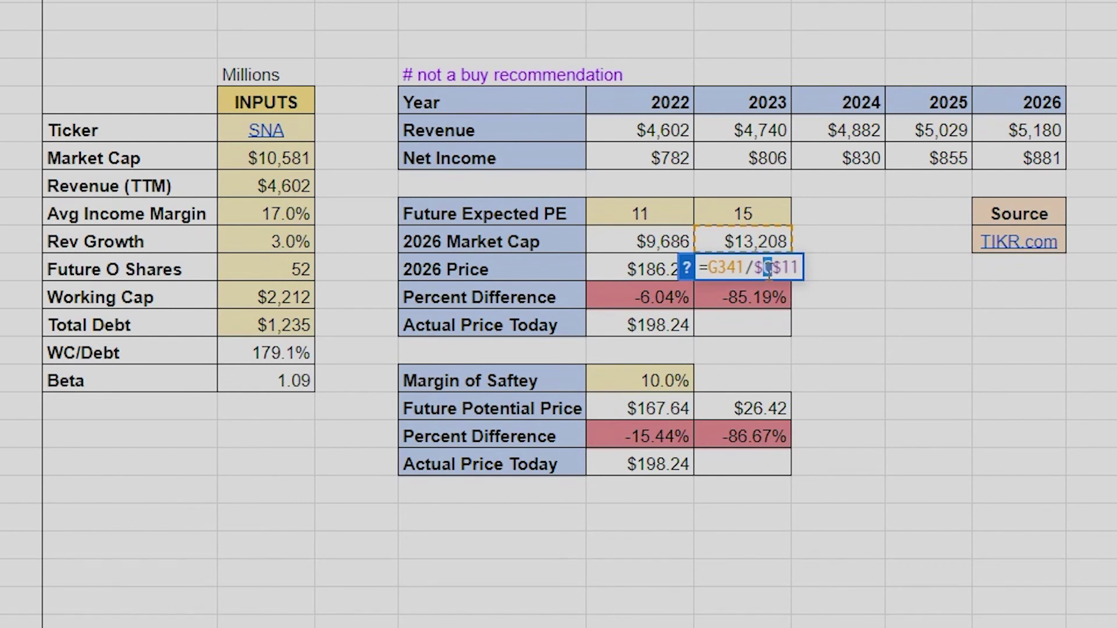
pyautogui.press('BackSpace')
pyautogui.click(240, 274)
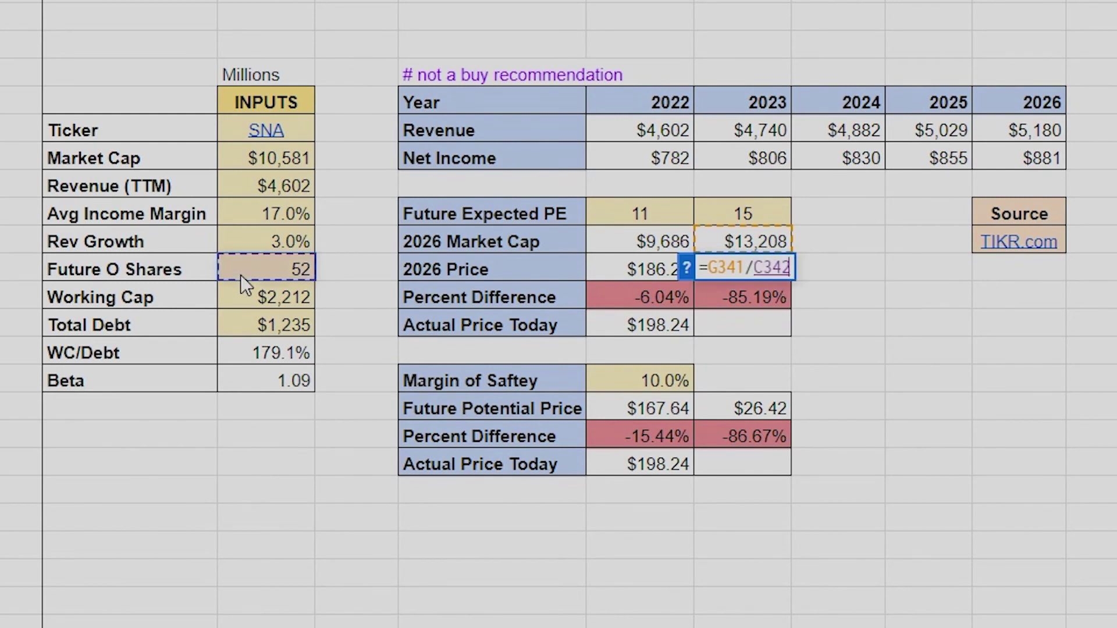
pyautogui.press('Return')
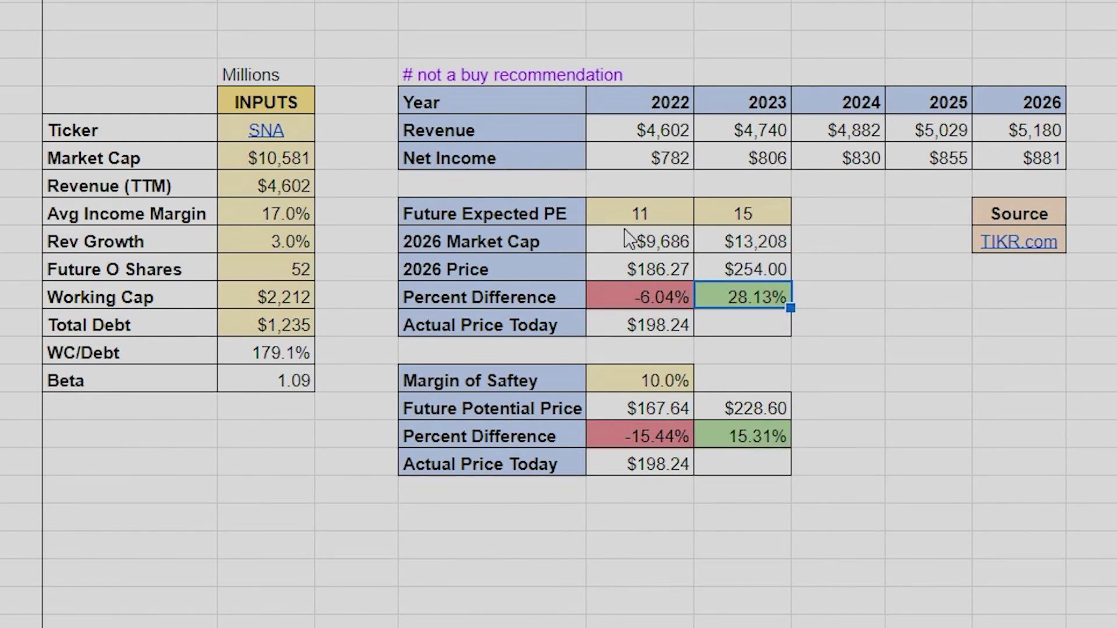
# Step: Examine the SNA model's Future Potential Price row, the low-case column, and the Future Expected PE and 2026 Market Cap values
pyautogui.click(673, 408)
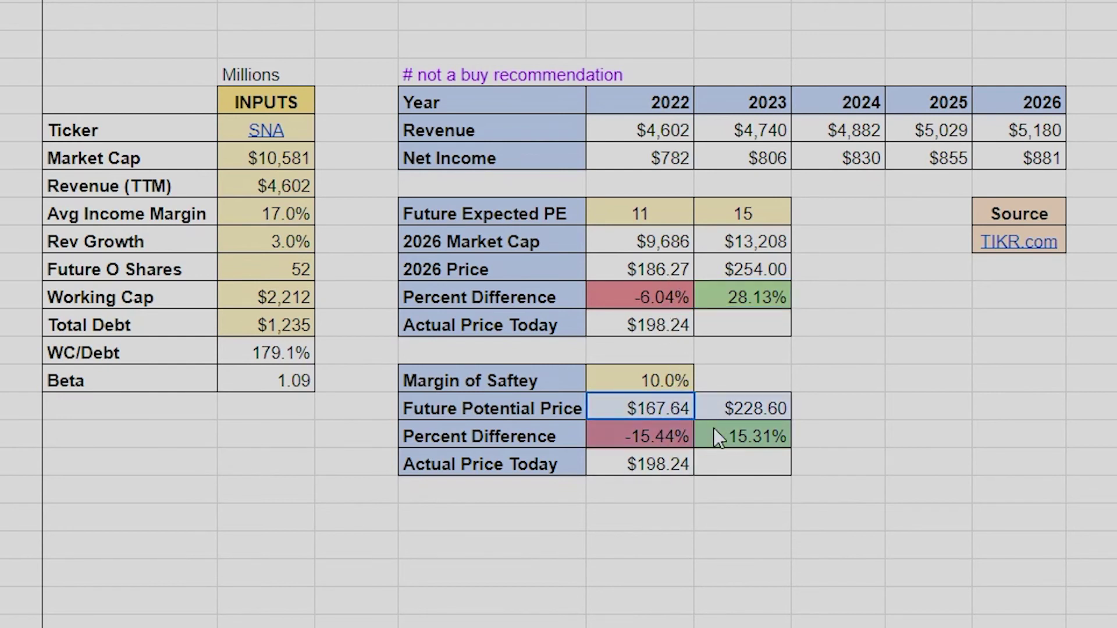
pyautogui.click(876, 440)
pyautogui.click(859, 408)
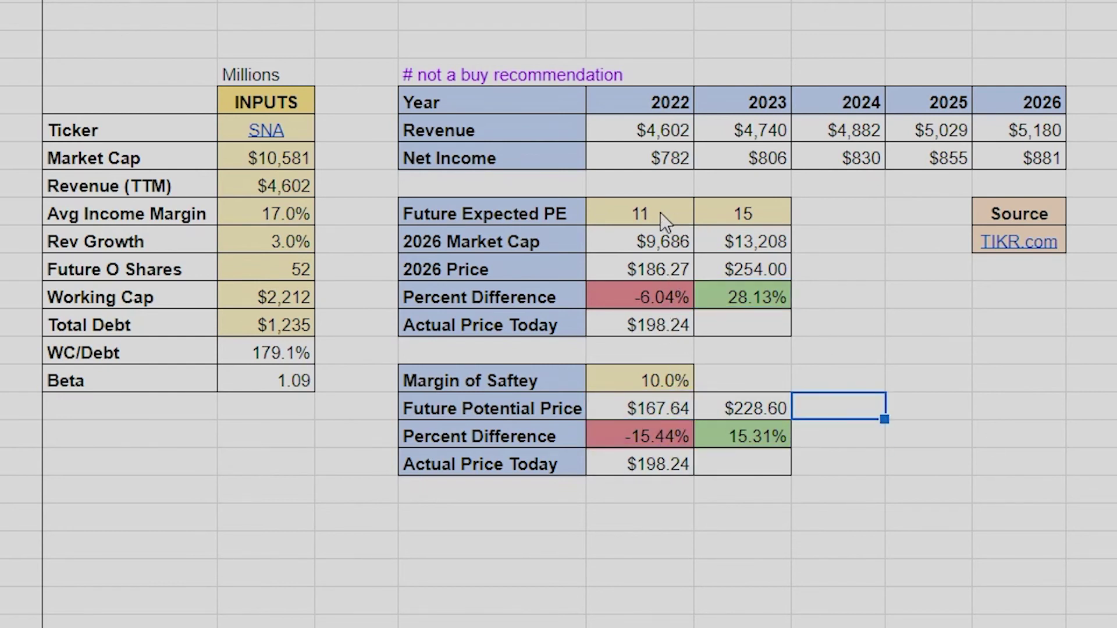
pyautogui.click(613, 212)
pyautogui.moveTo(655, 108); pyautogui.dragTo(640, 464)
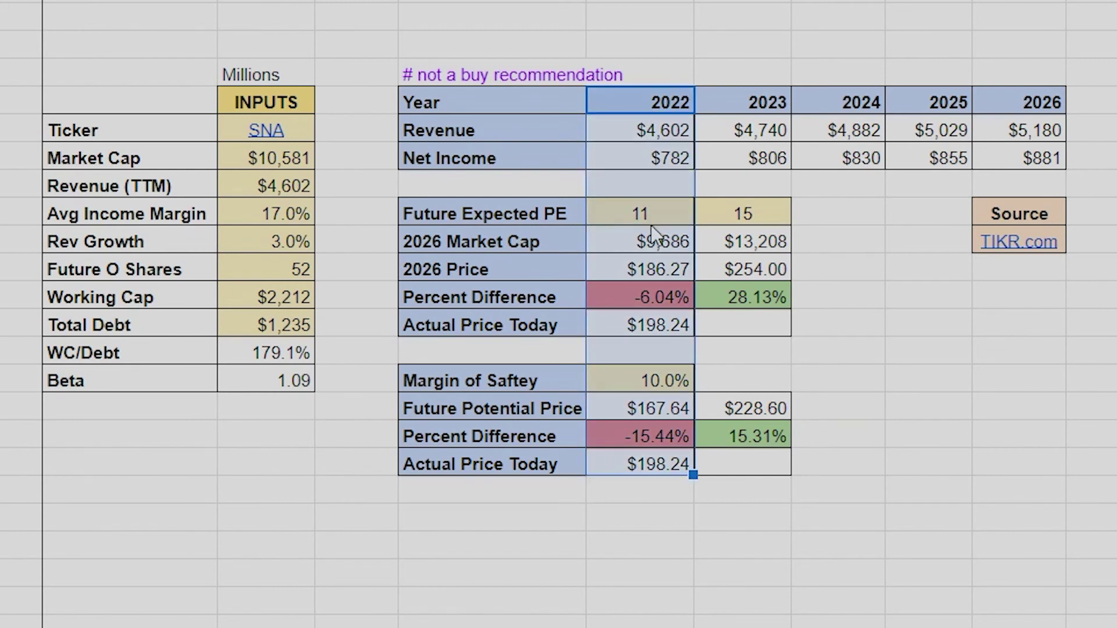
pyautogui.click(651, 222)
pyautogui.keyDown('shift'); pyautogui.click(665, 438); pyautogui.keyUp('shift')
pyautogui.click(743, 183)
pyautogui.press('Down')
pyautogui.press('Left')
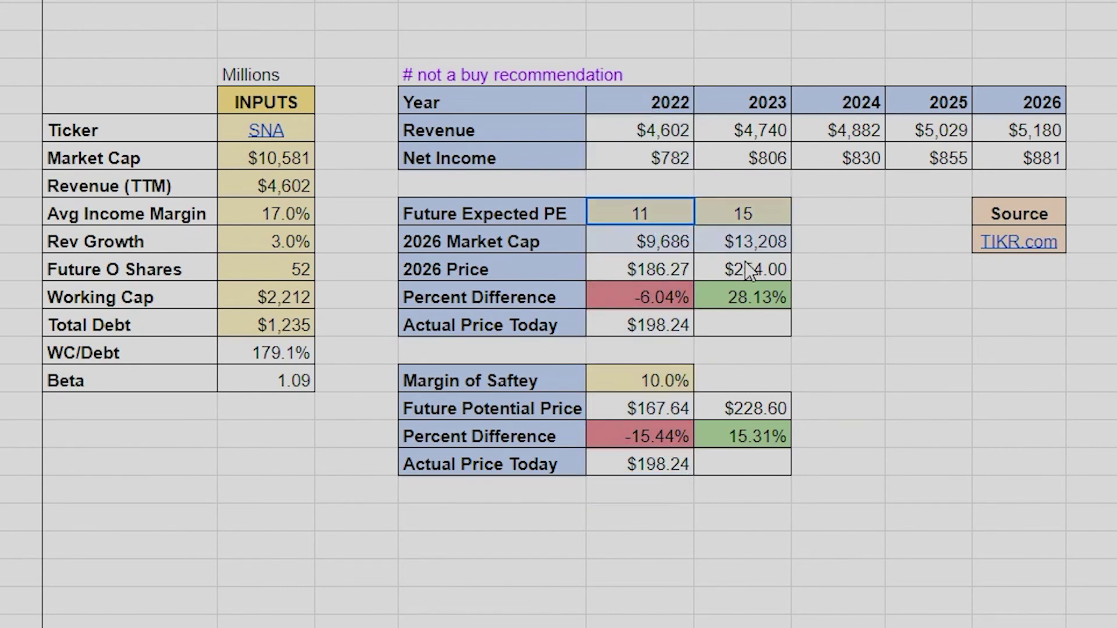
pyautogui.click(780, 380)
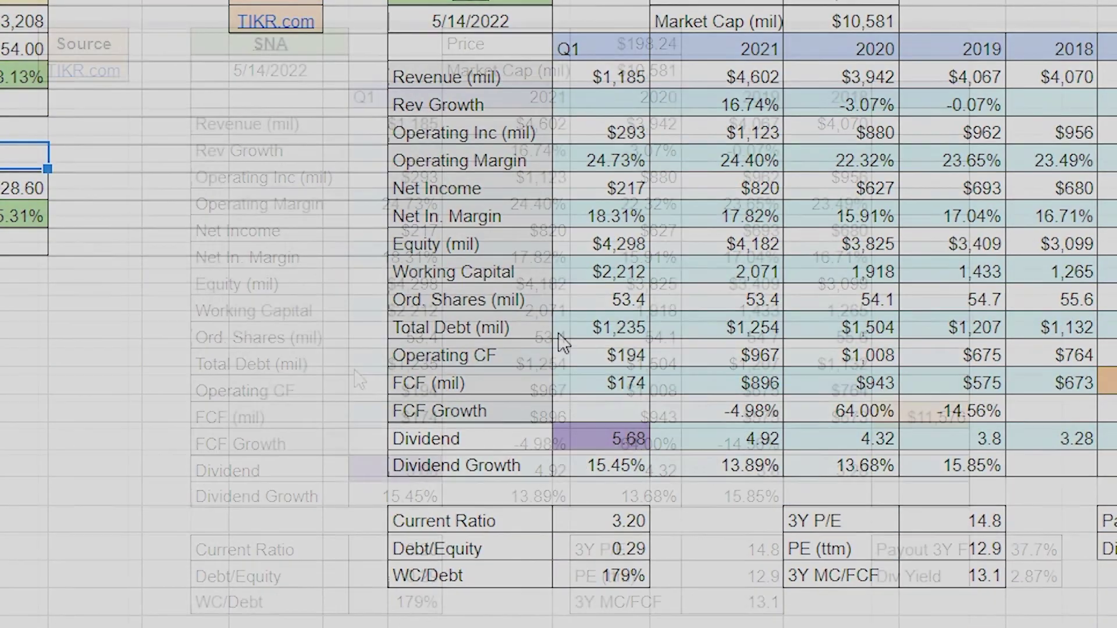
# Step: Examine the Ord. Shares, Total Debt and Working Capital rows in the SNA financial history table
pyautogui.click(400, 314)
pyautogui.moveTo(407, 338); pyautogui.dragTo(840, 346)
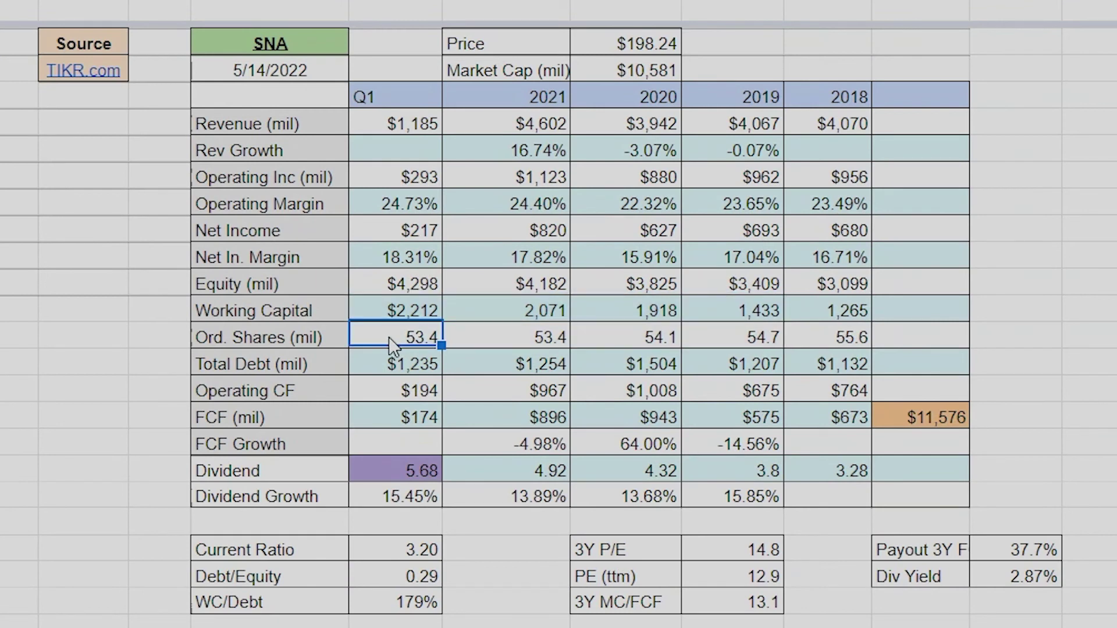
pyautogui.hotkey('ctrl', 'c')
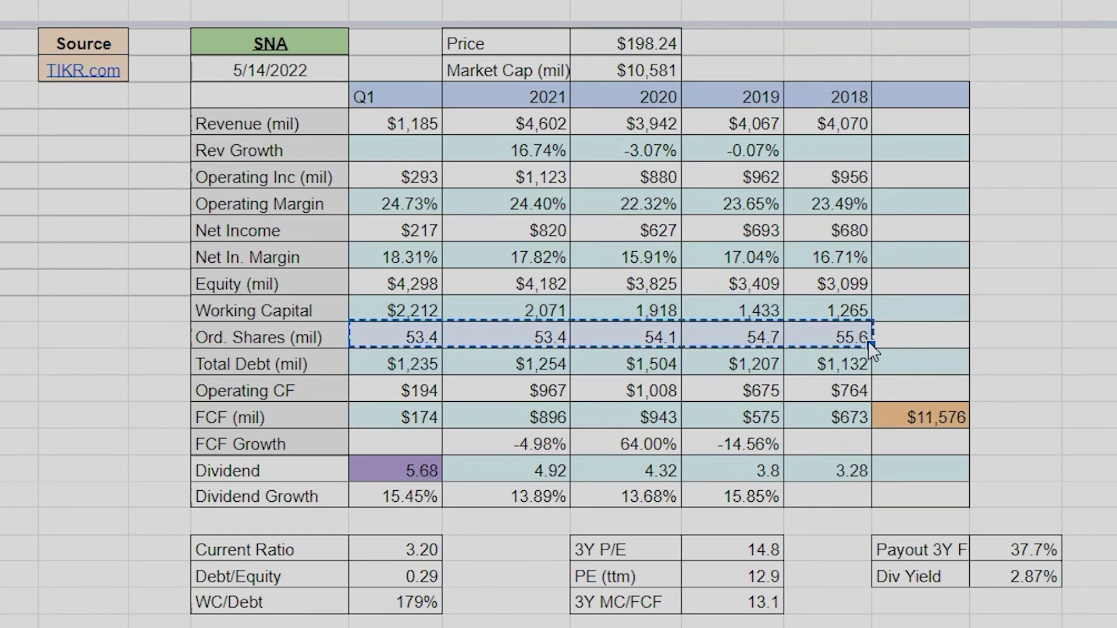
pyautogui.click(858, 344)
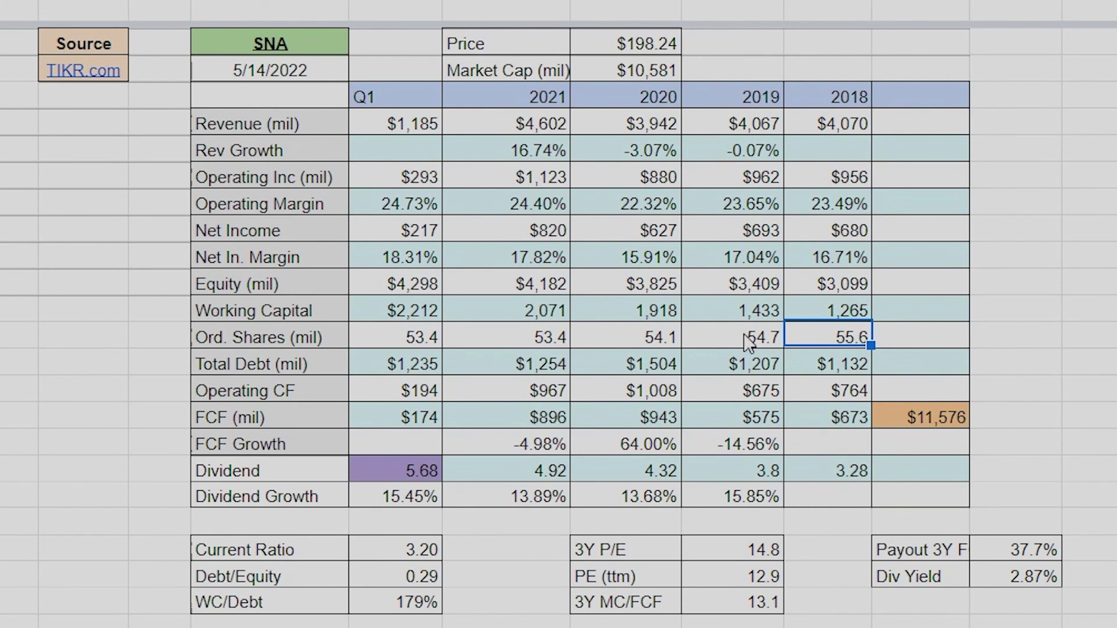
pyautogui.moveTo(847, 365); pyautogui.dragTo(425, 363)
pyautogui.click(420, 311)
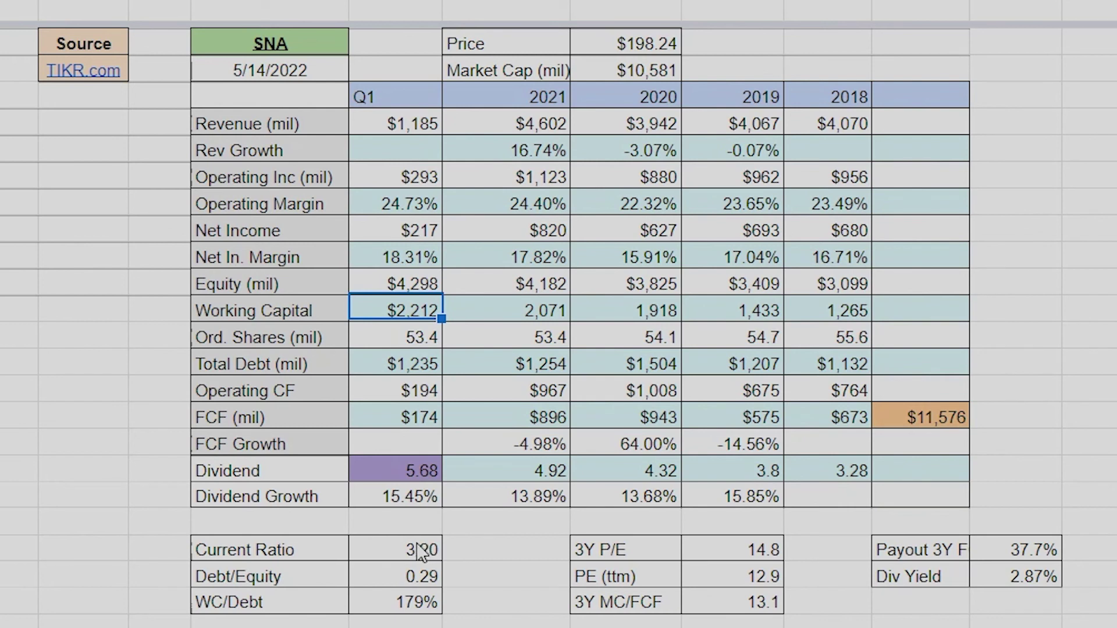
# Step: Review the SNA liquidity and debt ratios, the 3Y P/E, PE (ttm) and 3Y MC/FCF multiples, and the three-year payout
pyautogui.moveTo(421, 553); pyautogui.dragTo(422, 579)
pyautogui.click(418, 582)
pyautogui.click(416, 602)
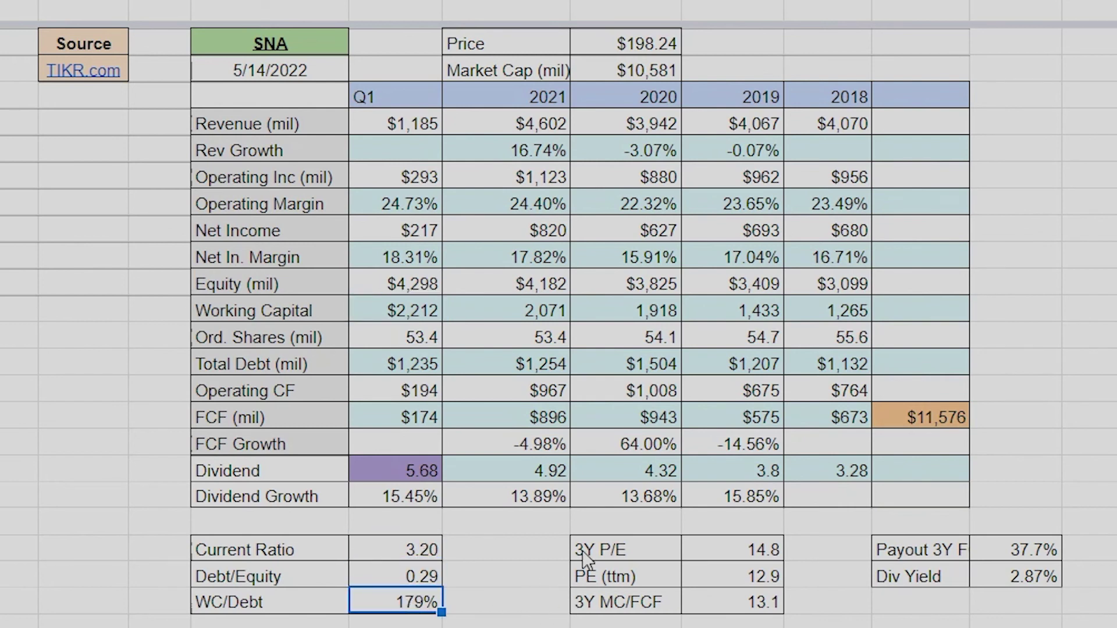
pyautogui.click(715, 553)
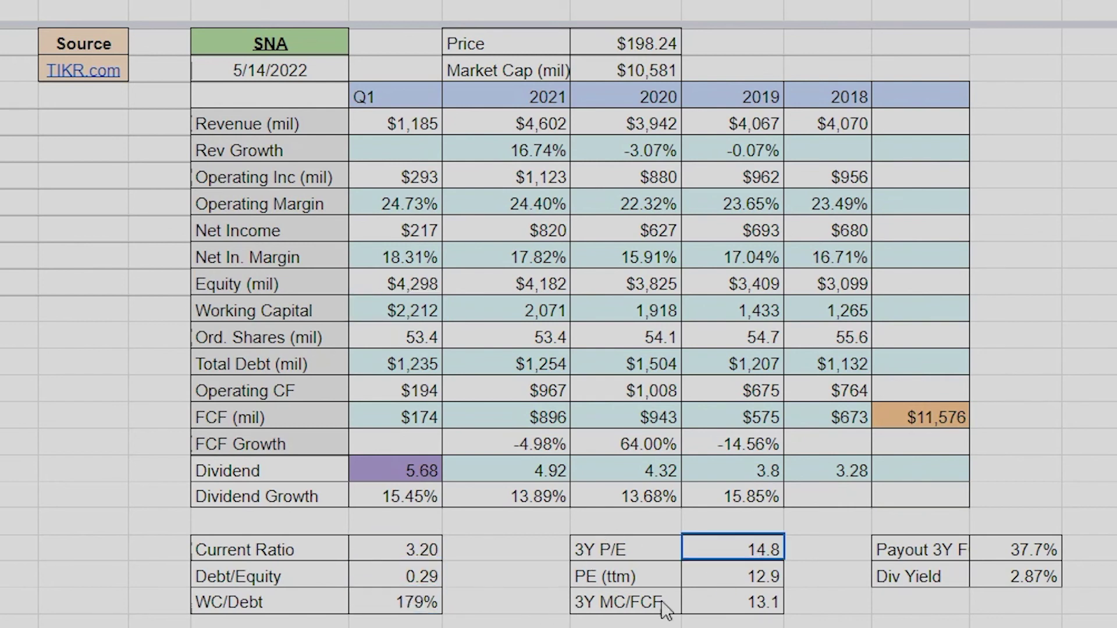
pyautogui.keyDown('shift'); pyautogui.click(667, 620); pyautogui.keyUp('shift')
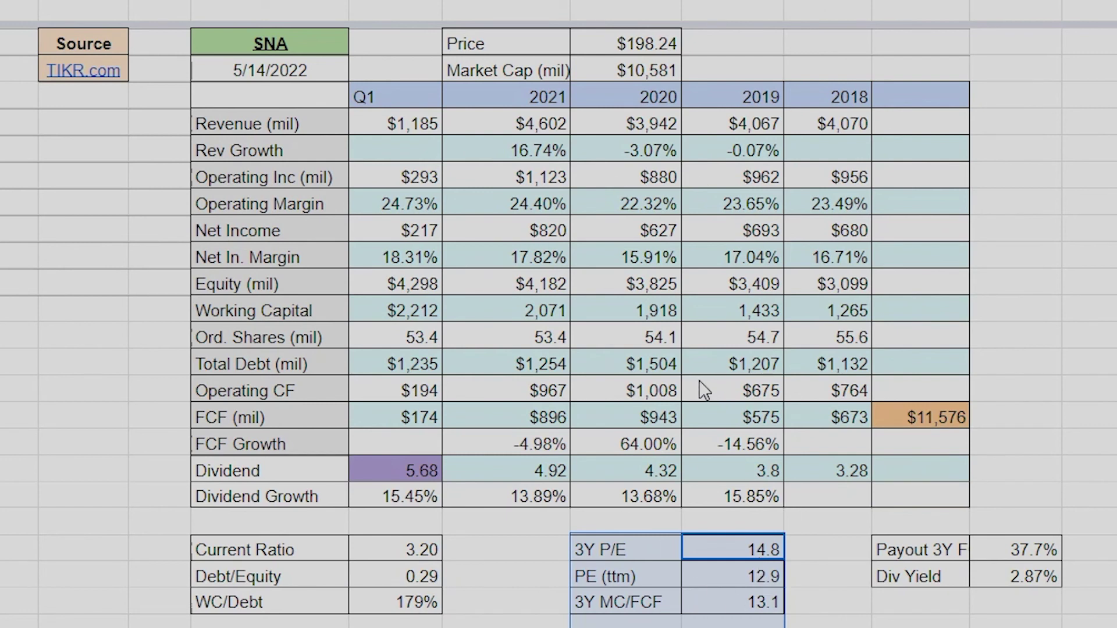
pyautogui.moveTo(1019, 550)
pyautogui.mouseDown()
pyautogui.moveTo(878, 559)
pyautogui.moveTo(943, 595)
pyautogui.moveTo(994, 597)
pyautogui.moveTo(967, 594)
pyautogui.moveTo(1039, 558)
pyautogui.mouseUp()
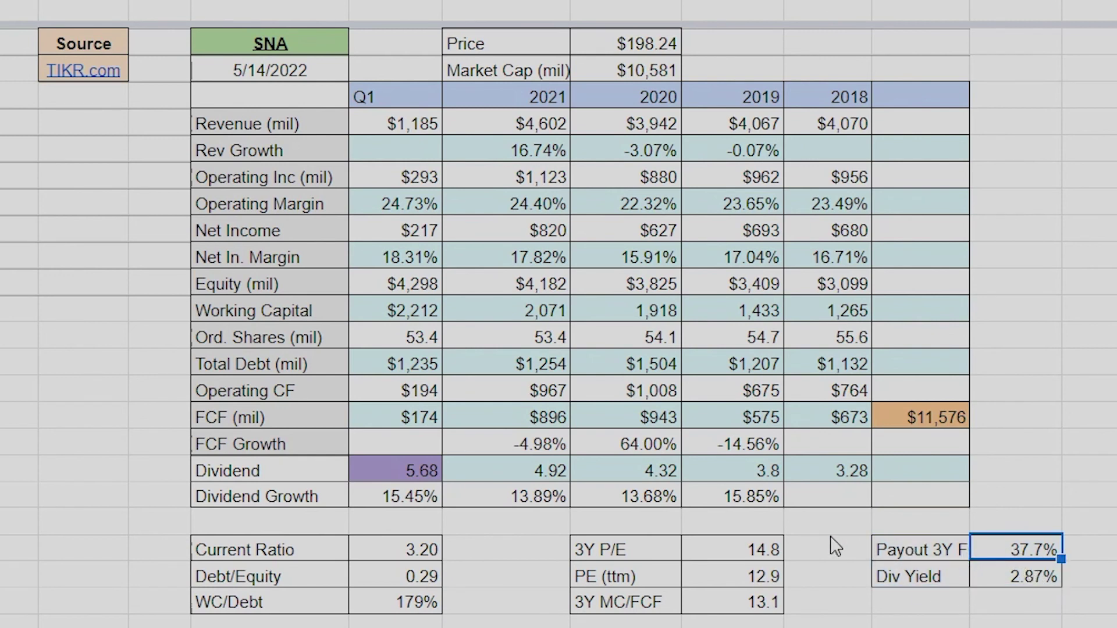
# Step: Review the SNA Dividend and Dividend Growth history along with the model's projected 2022–2026 Revenue and Net Income
pyautogui.moveTo(798, 471); pyautogui.dragTo(433, 499)
pyautogui.click(488, 576)
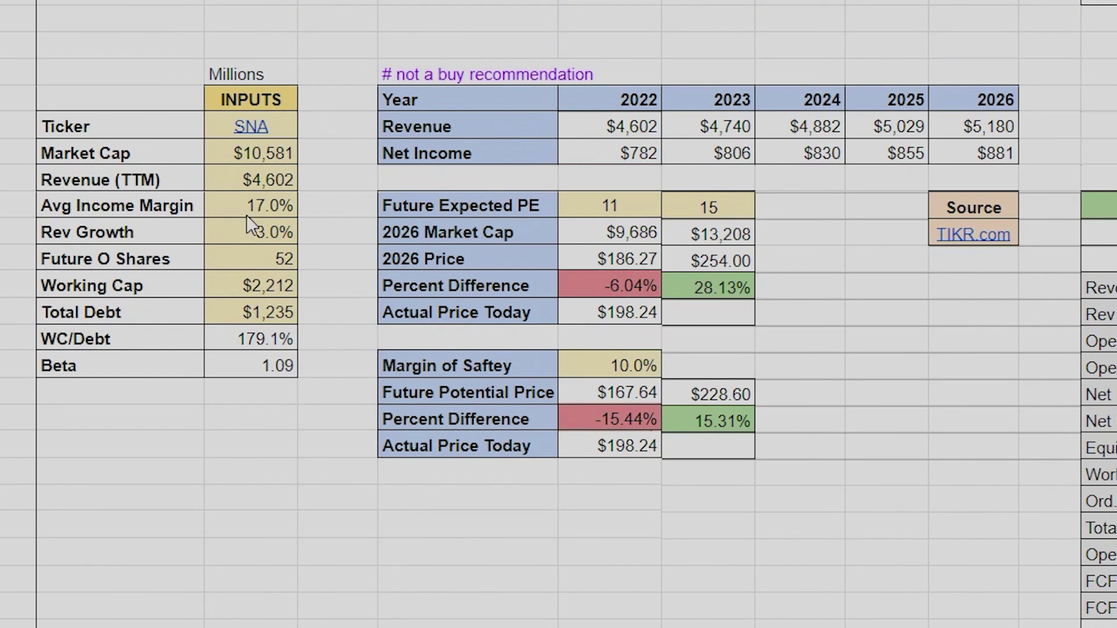
pyautogui.moveTo(989, 126); pyautogui.dragTo(578, 164)
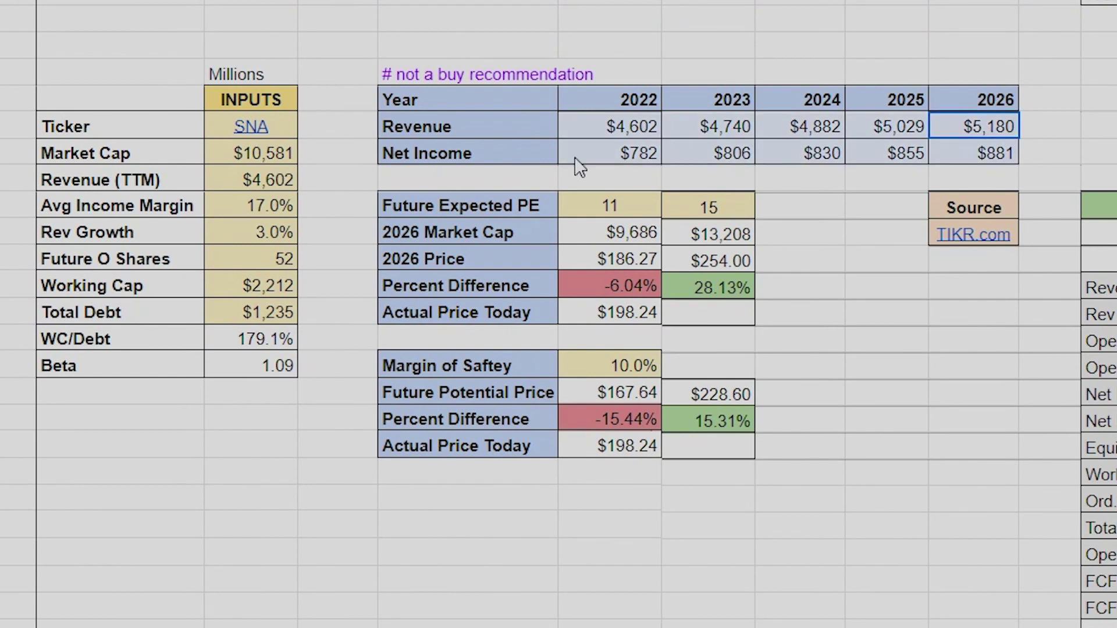
pyautogui.click(897, 153)
pyautogui.moveTo(992, 122); pyautogui.dragTo(582, 160)
pyautogui.click(858, 209)
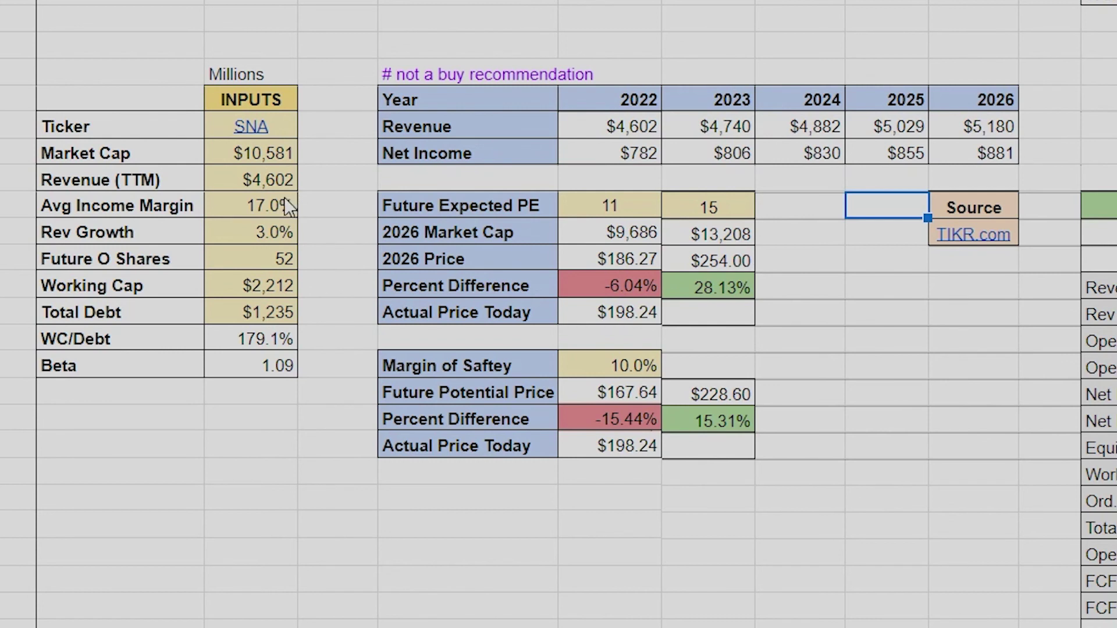
# Step: Examine the SNA model's Rev Growth input and its valuation columns from Future Expected PE down to Actual Price Today
pyautogui.click(270, 237)
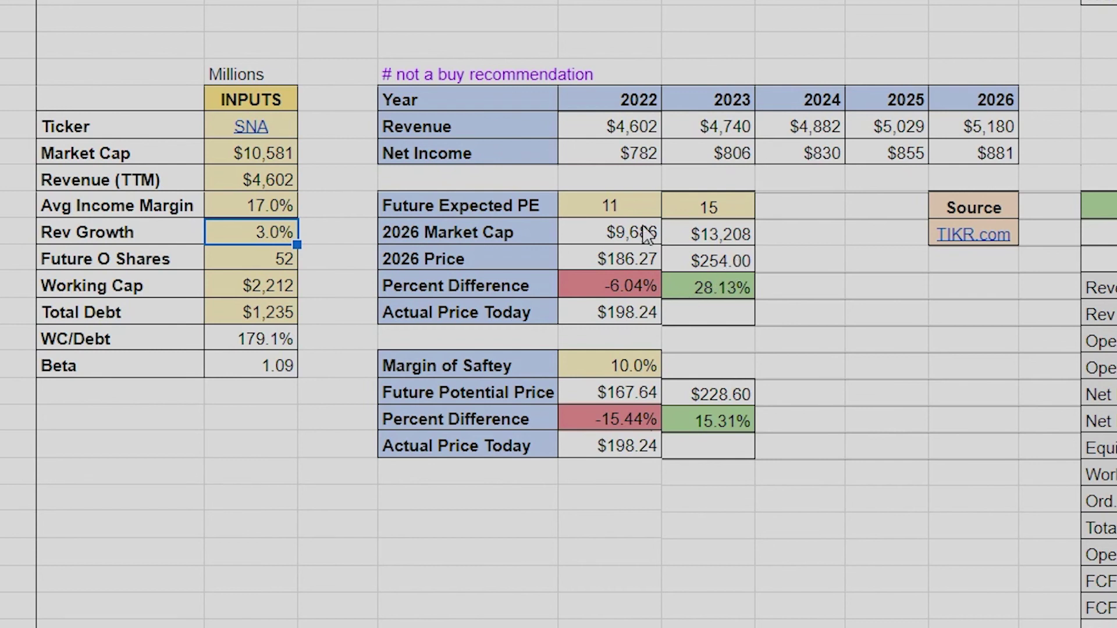
pyautogui.moveTo(628, 207); pyautogui.dragTo(669, 457)
pyautogui.click(767, 465)
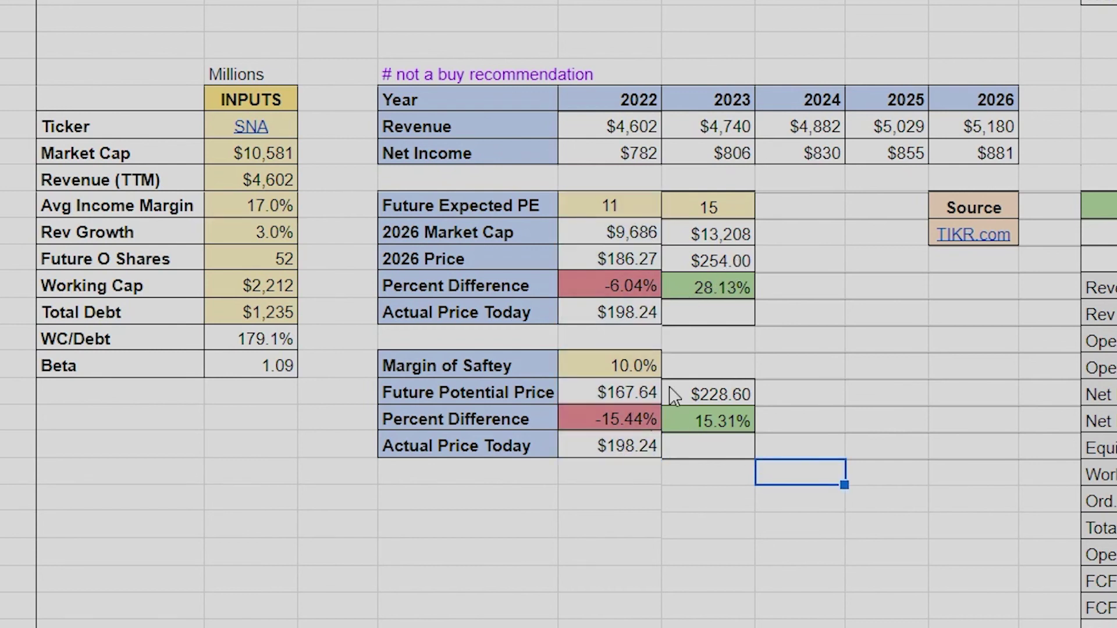
pyautogui.moveTo(618, 208); pyautogui.dragTo(595, 427)
pyautogui.click(611, 474)
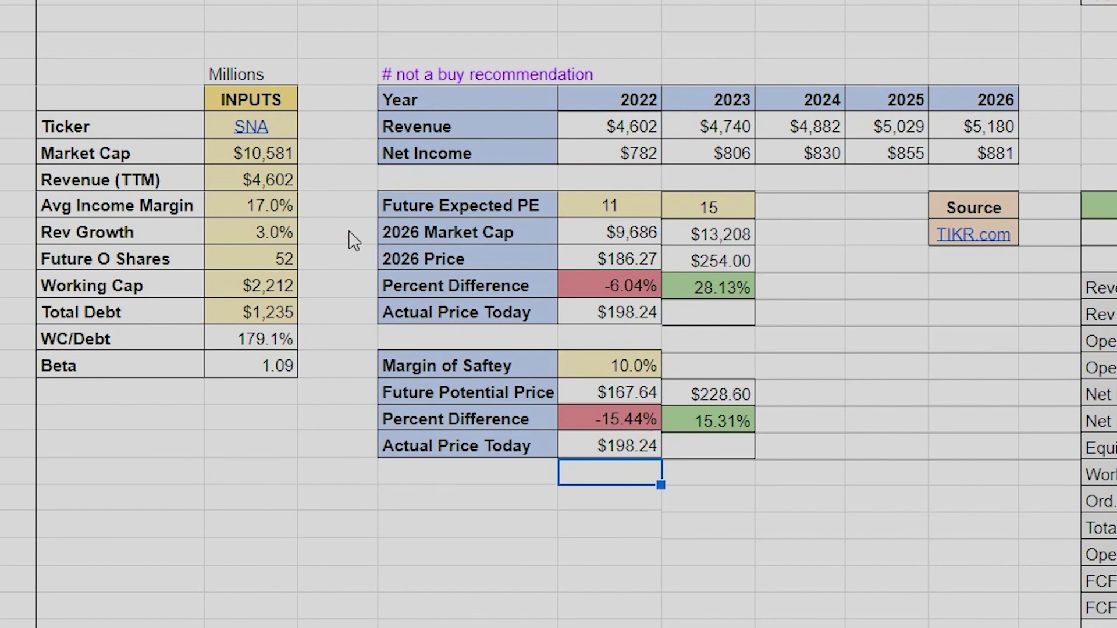
# Step: Enter 15 as the Margin of Saftey in the TTWO valuation model
pyautogui.scroll(20, 381, 282)
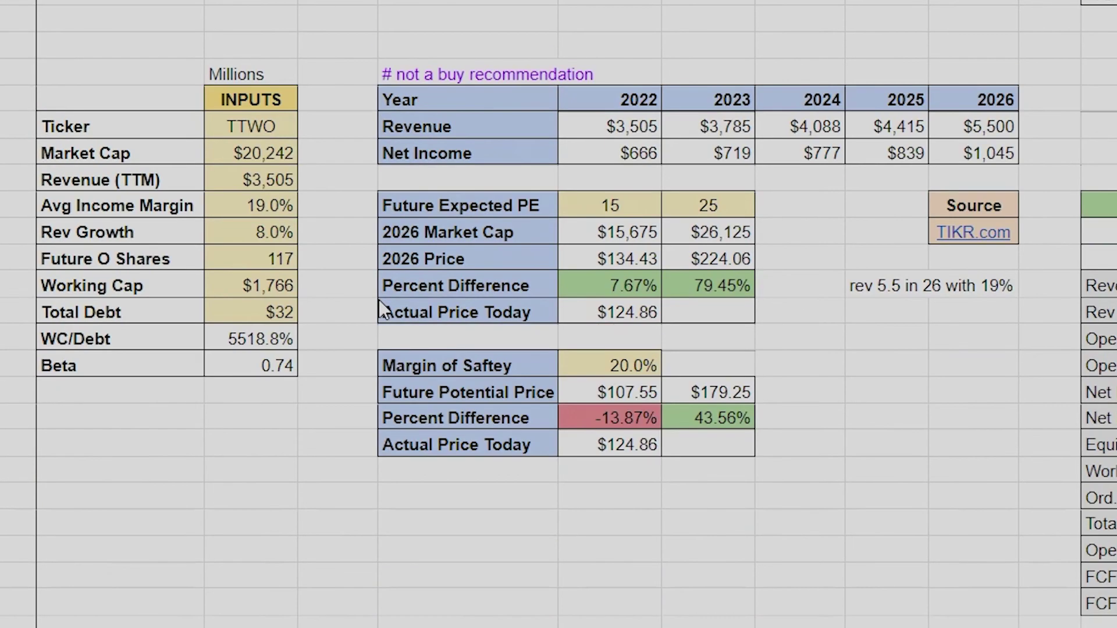
pyautogui.scroll(20, 384, 310)
pyautogui.scroll(-20, 386, 312)
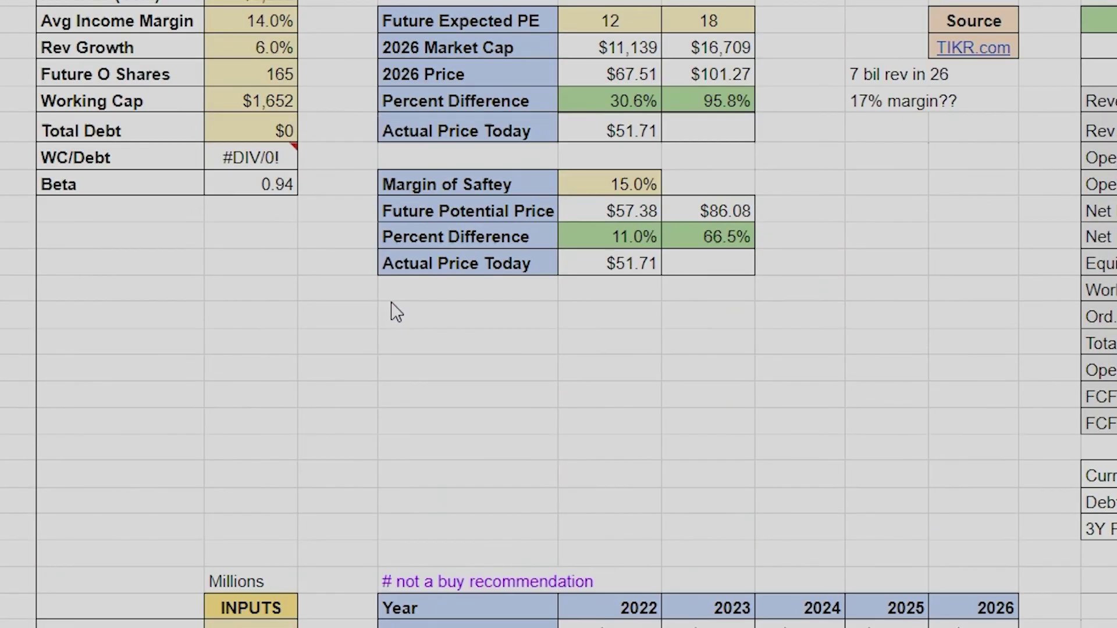
pyautogui.scroll(-8, 377, 303)
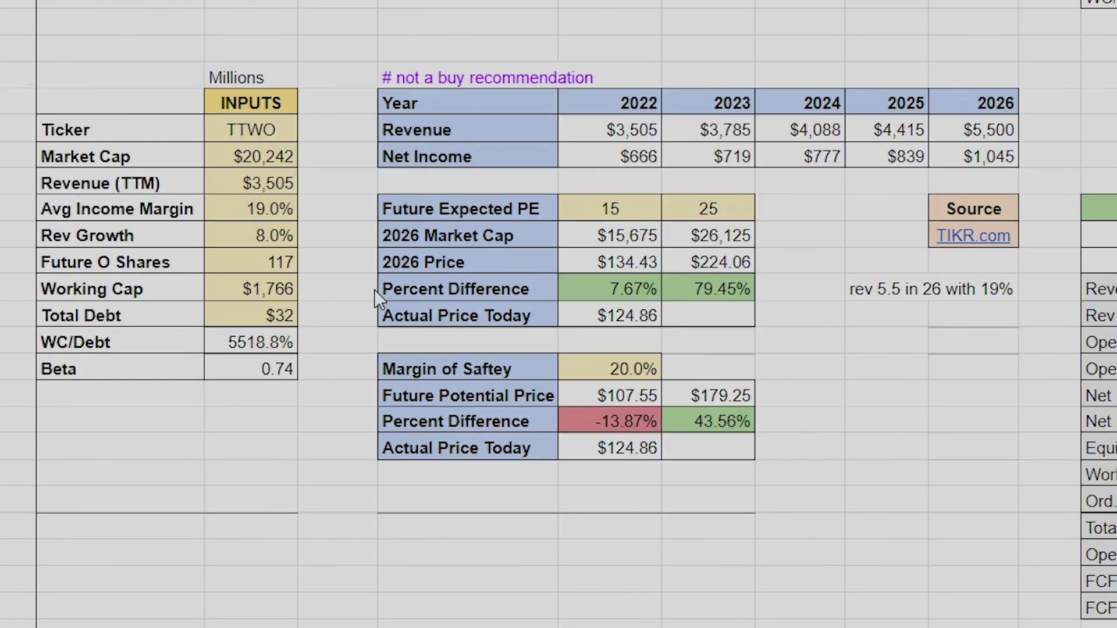
pyautogui.click(634, 372)
pyautogui.write('18')
pyautogui.press('BackSpace')
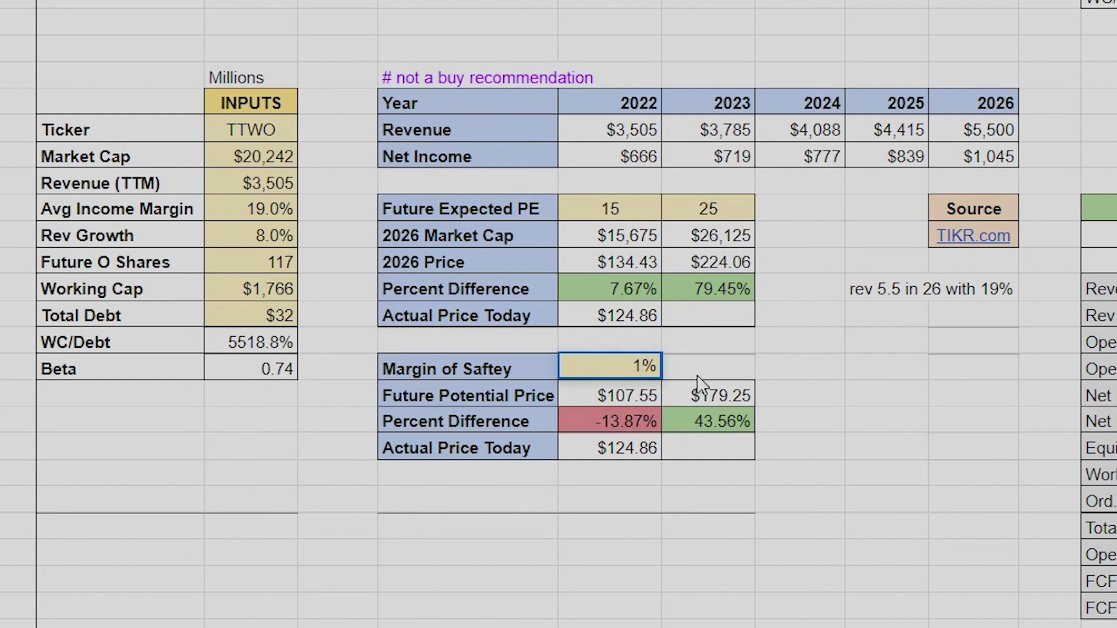
pyautogui.write('6')
pyautogui.press('Delete')
pyautogui.write('5')
pyautogui.press('BackSpace')
pyautogui.press('BackSpace')
pyautogui.write('5')
pyautogui.press('Return')
pyautogui.click(651, 367)
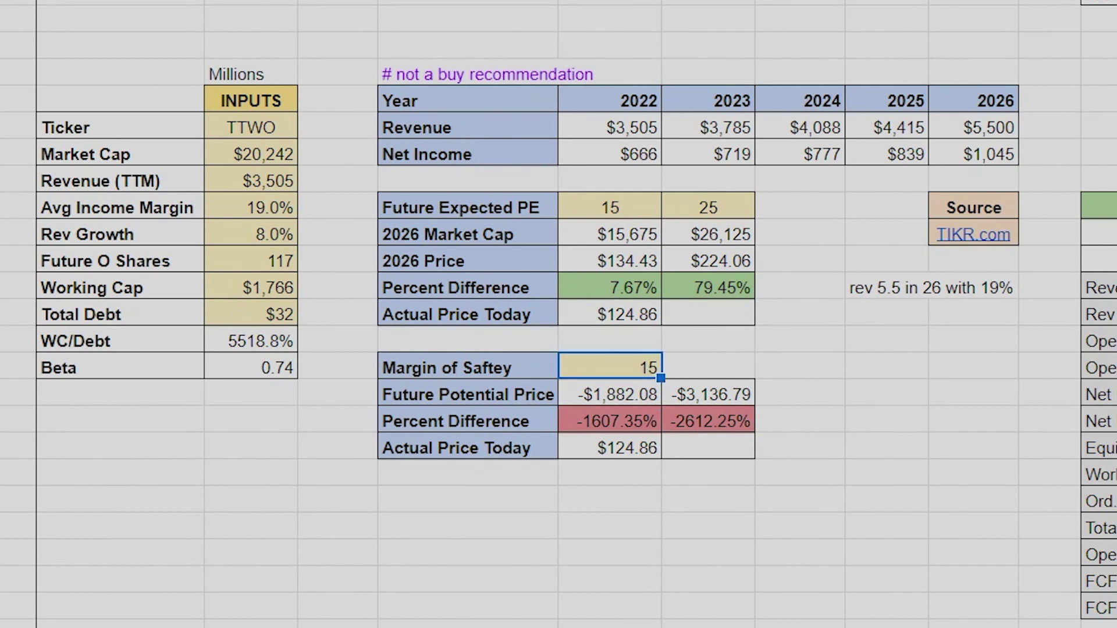
# Step: Format the TTWO Margin of Saftey cell as a percentage without decimals and set it to 15%
pyautogui.hotkey('ctrl', 'shift', '5')
pyautogui.click(889, 418)
pyautogui.click(631, 371)
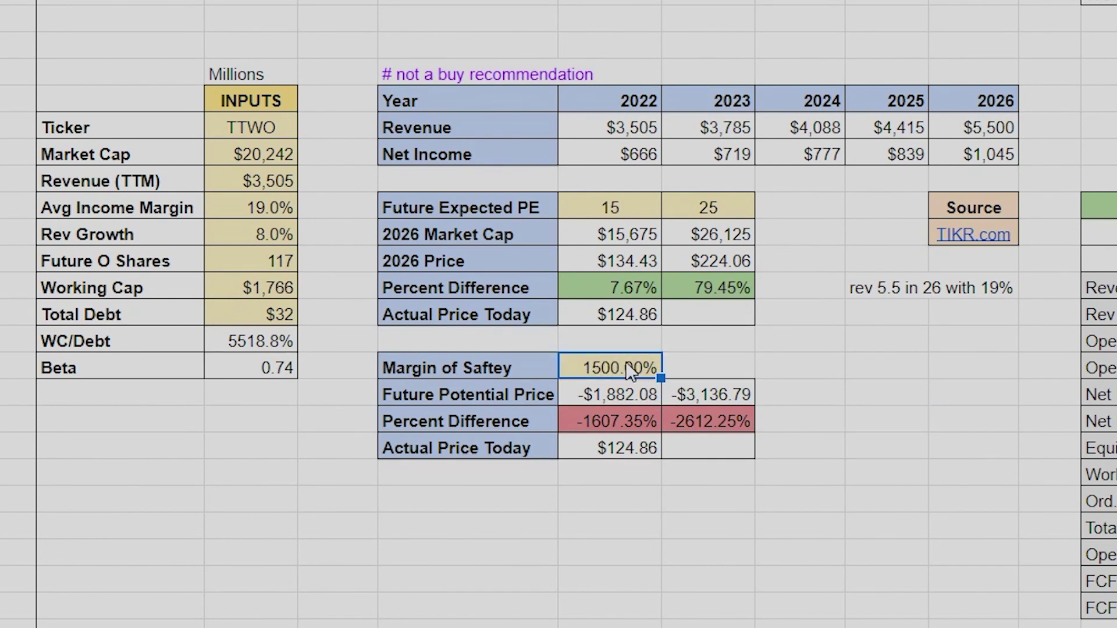
pyautogui.write('15')
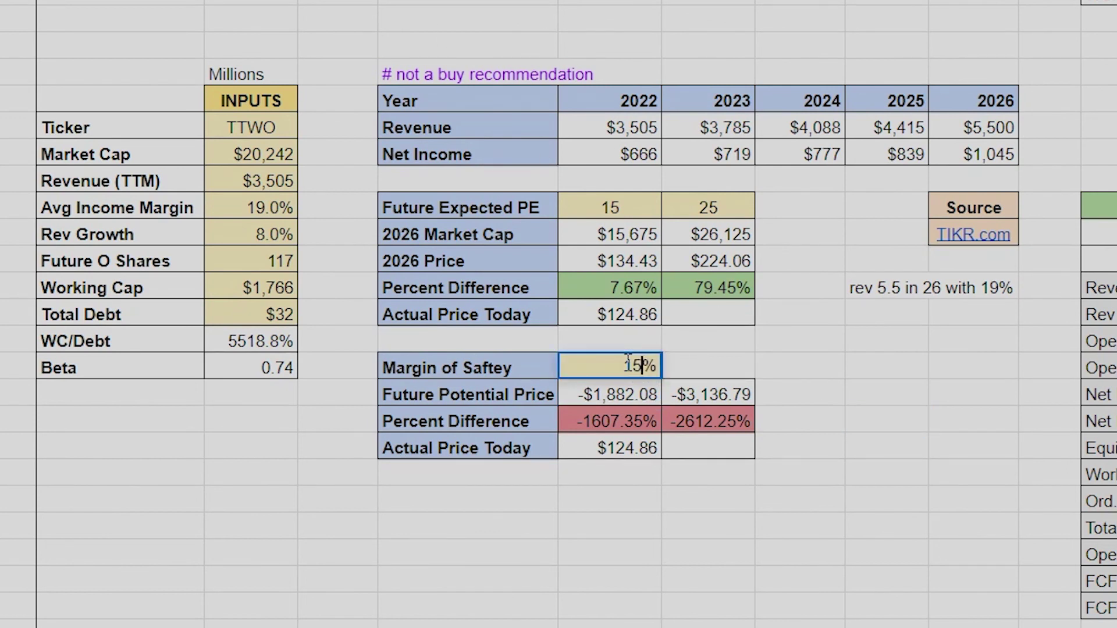
pyautogui.press('Return')
pyautogui.click(637, 348)
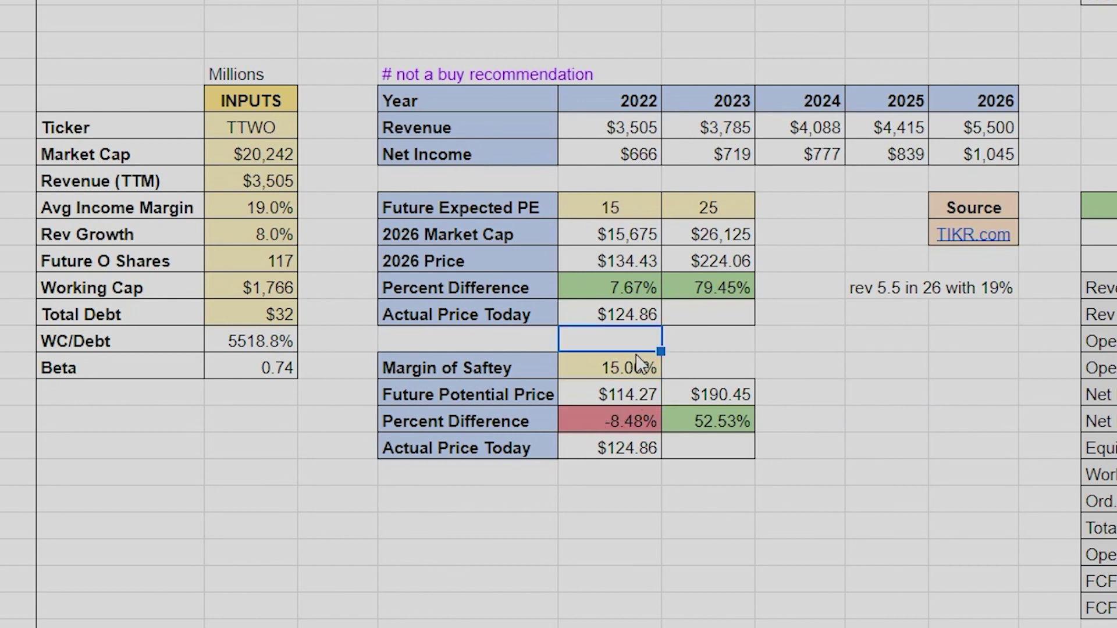
pyautogui.click(640, 368)
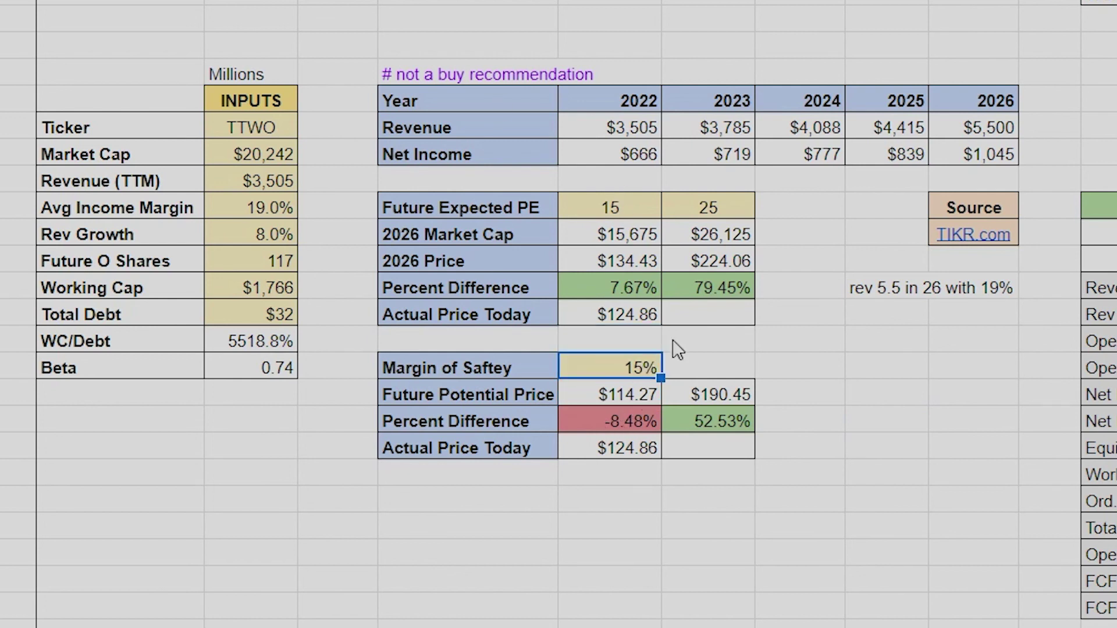
# Step: Examine the TTWO model's Future Potential Price and Percent Difference under the margin of safety for the low and high cases
pyautogui.press('Down')
pyautogui.press('Right')
pyautogui.press('Down')
pyautogui.press('Down')
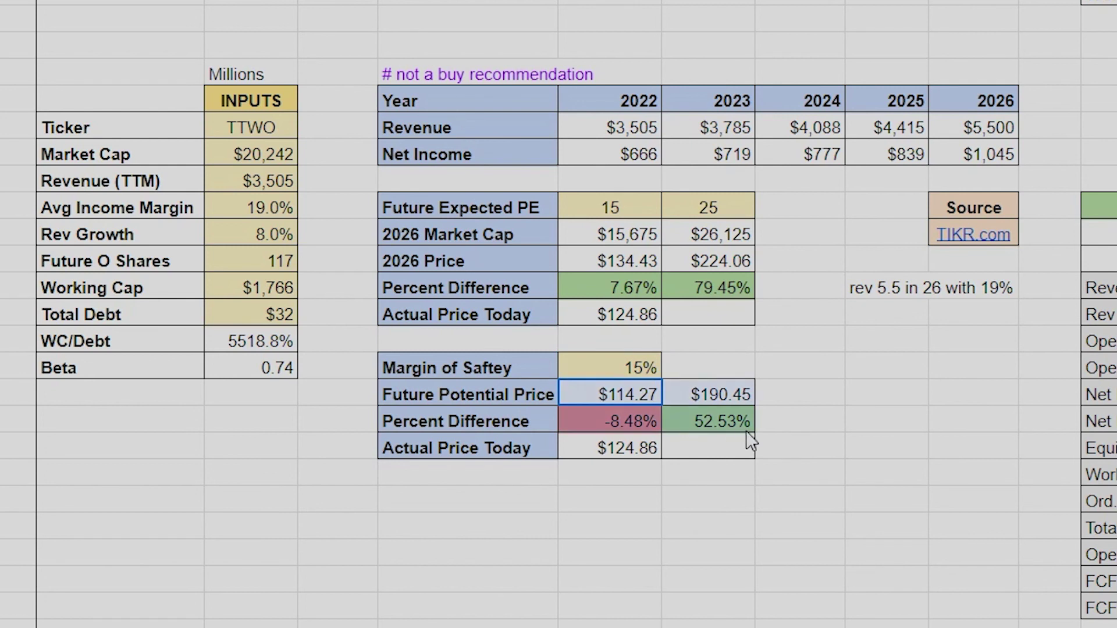
pyautogui.press('Left')
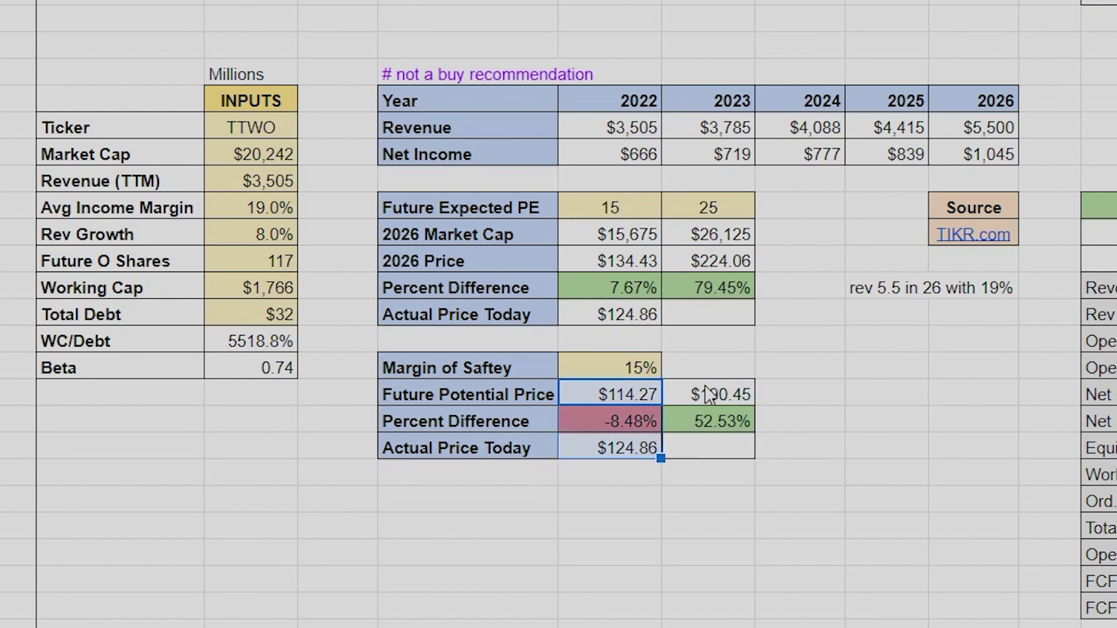
pyautogui.click(728, 369)
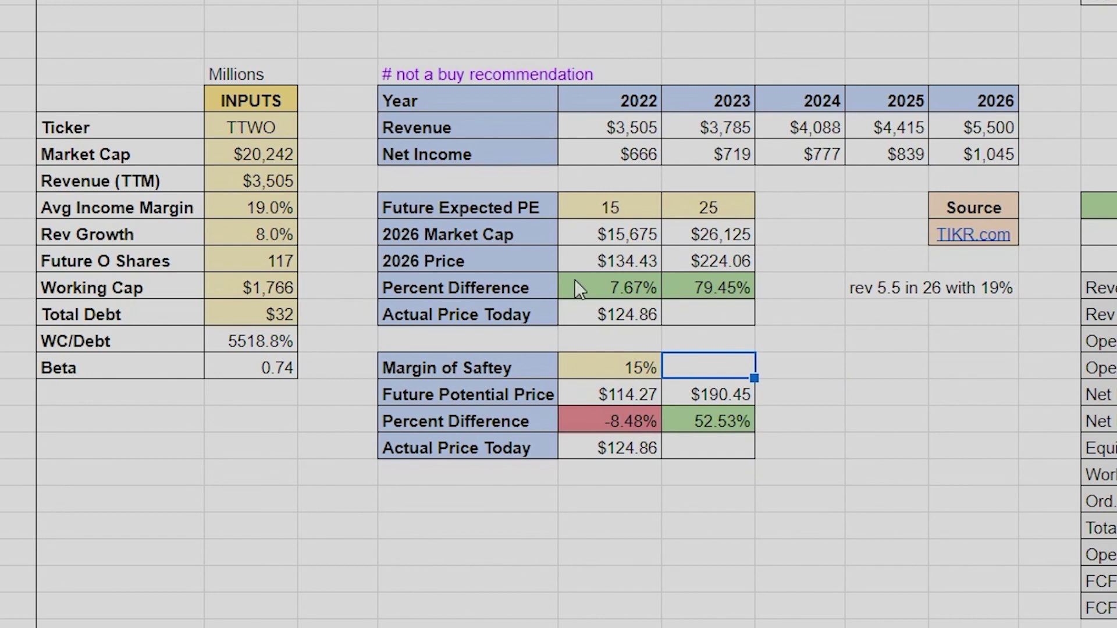
# Step: Review the TTWO low-case column from the projections down to Percent Difference, plus the high-case Future Potential Price
pyautogui.press('Left')
pyautogui.press('Up')
pyautogui.press('Up')
pyautogui.press('Up')
pyautogui.press('Up')
pyautogui.press('Up')
pyautogui.press('Up')
pyautogui.moveTo(634, 102); pyautogui.dragTo(594, 415)
pyautogui.click(687, 397)
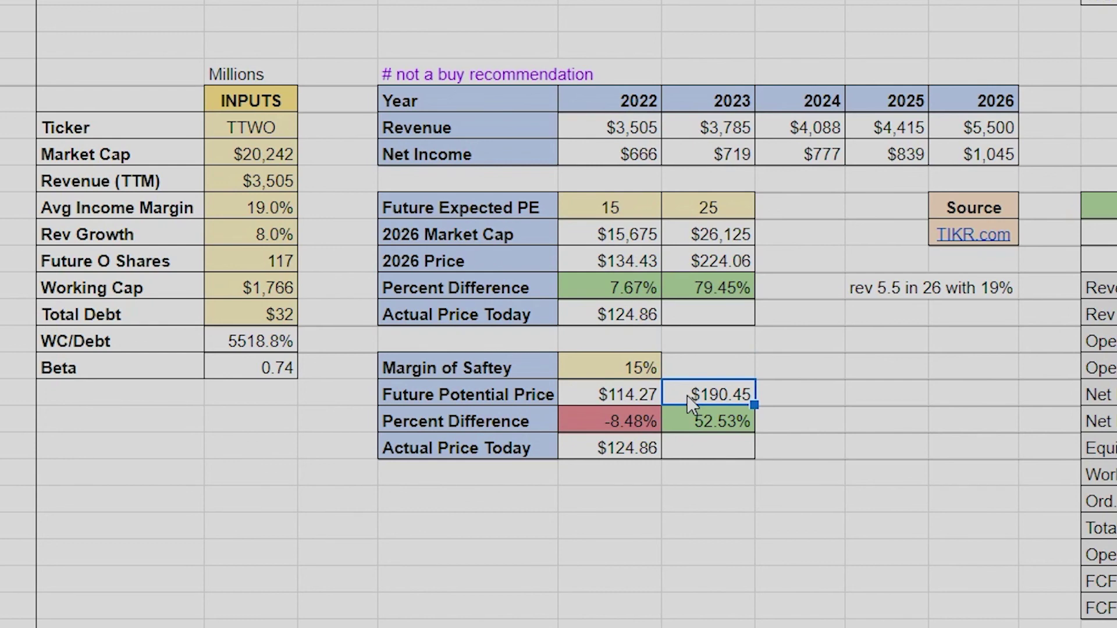
# Step: Review the MMM valuation model and examine its dividend table with the Price, Cur Div and Div @ 120 rows
pyautogui.scroll(-10, 781, 273)
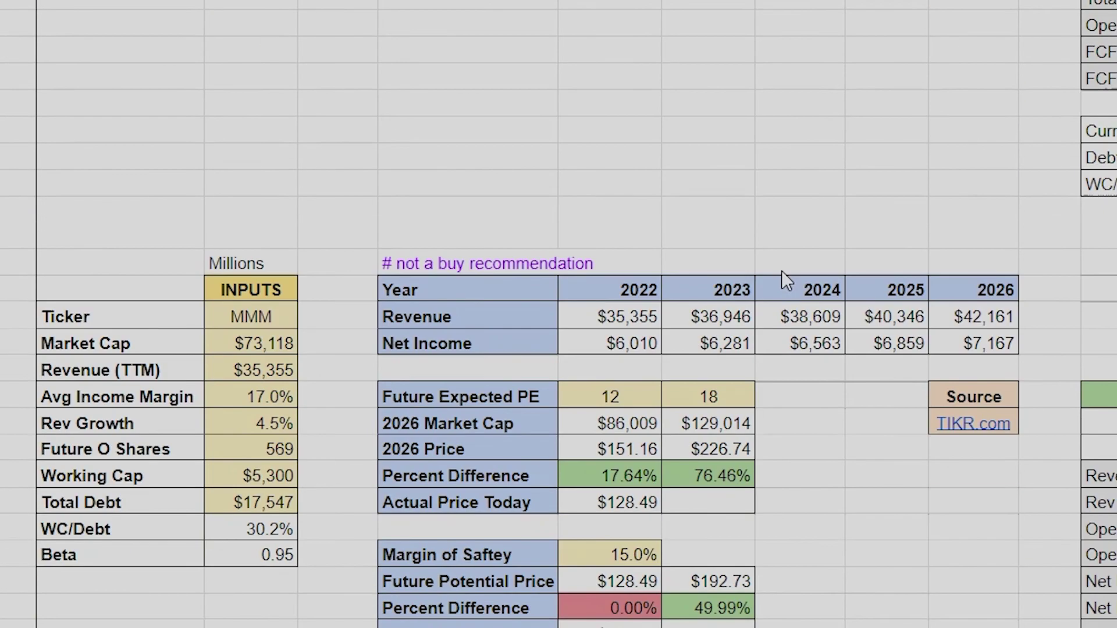
pyautogui.scroll(-4, 783, 273)
pyautogui.scroll(3, 806, 272)
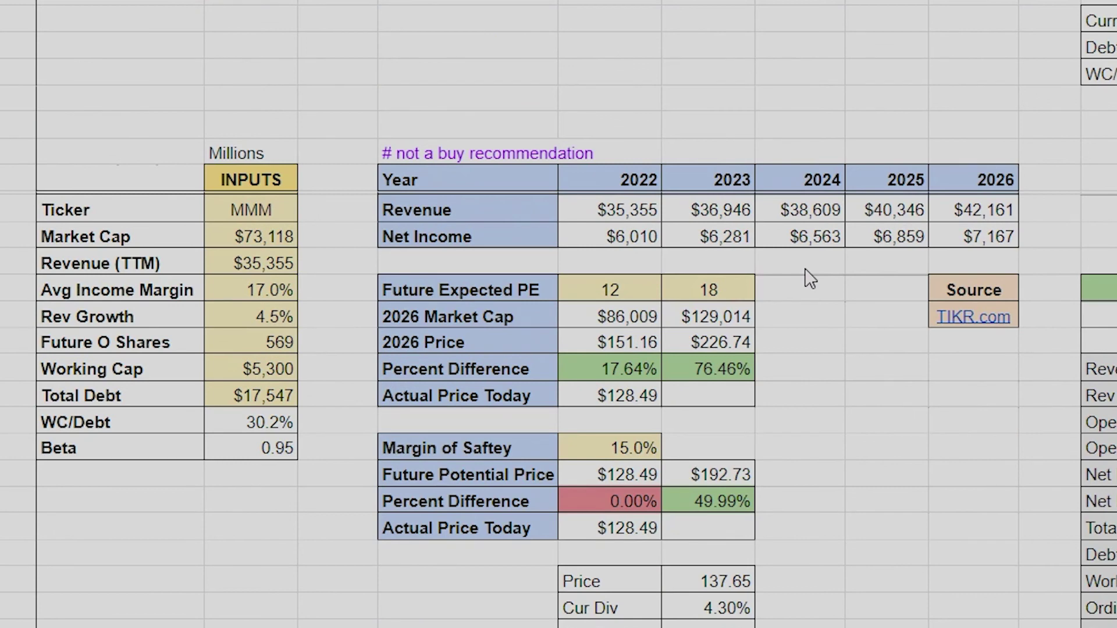
pyautogui.scroll(-3, 809, 286)
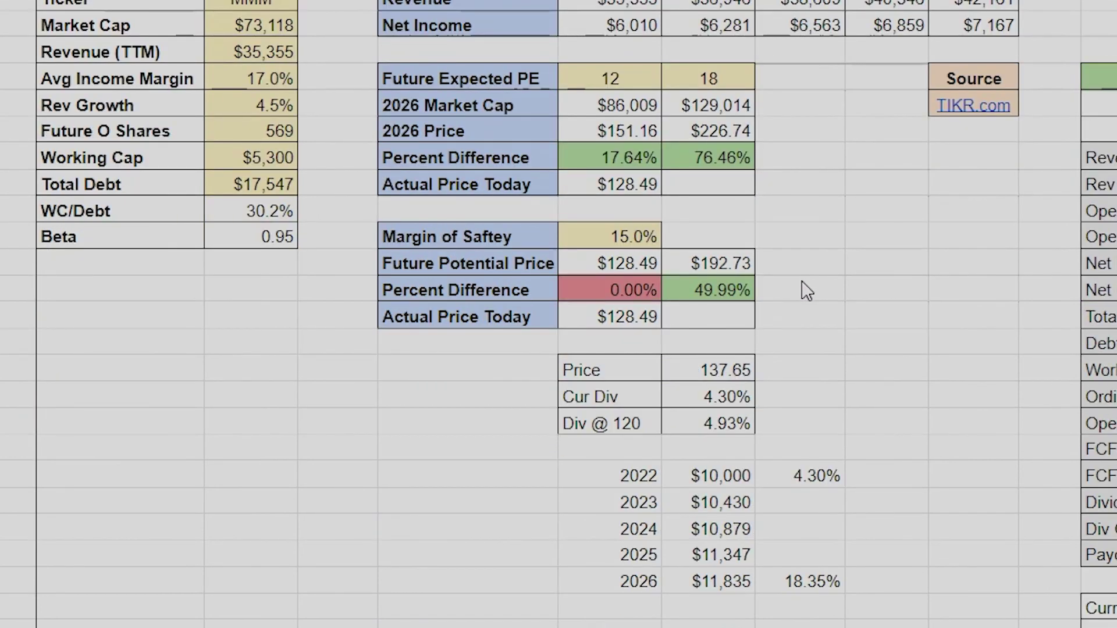
pyautogui.scroll(2, 806, 290)
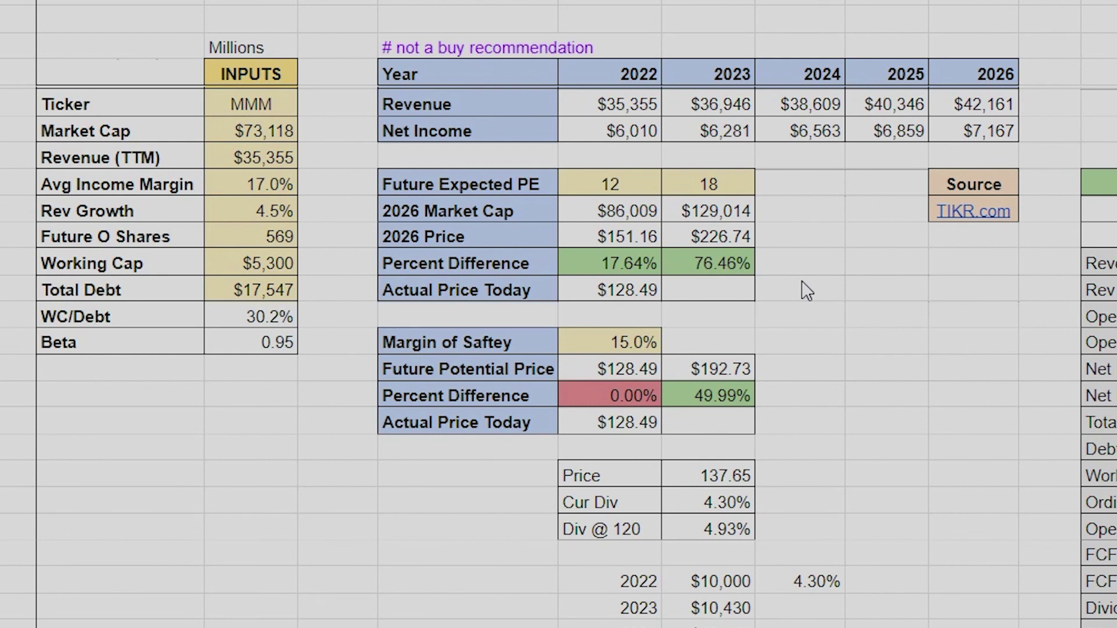
pyautogui.click(624, 532)
pyautogui.click(547, 580)
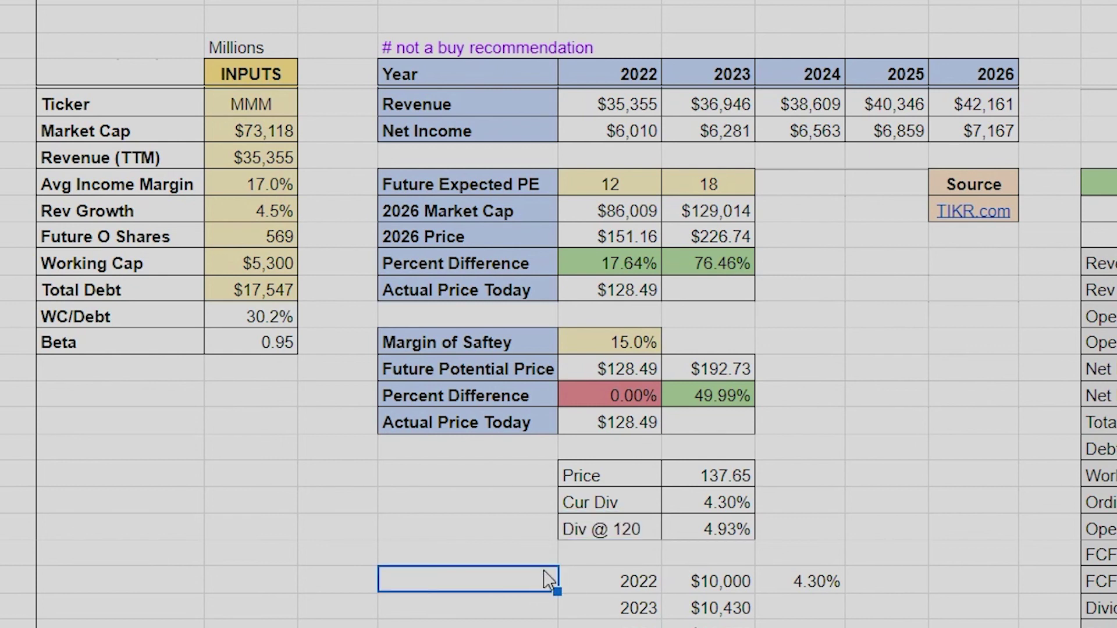
pyautogui.click(573, 533)
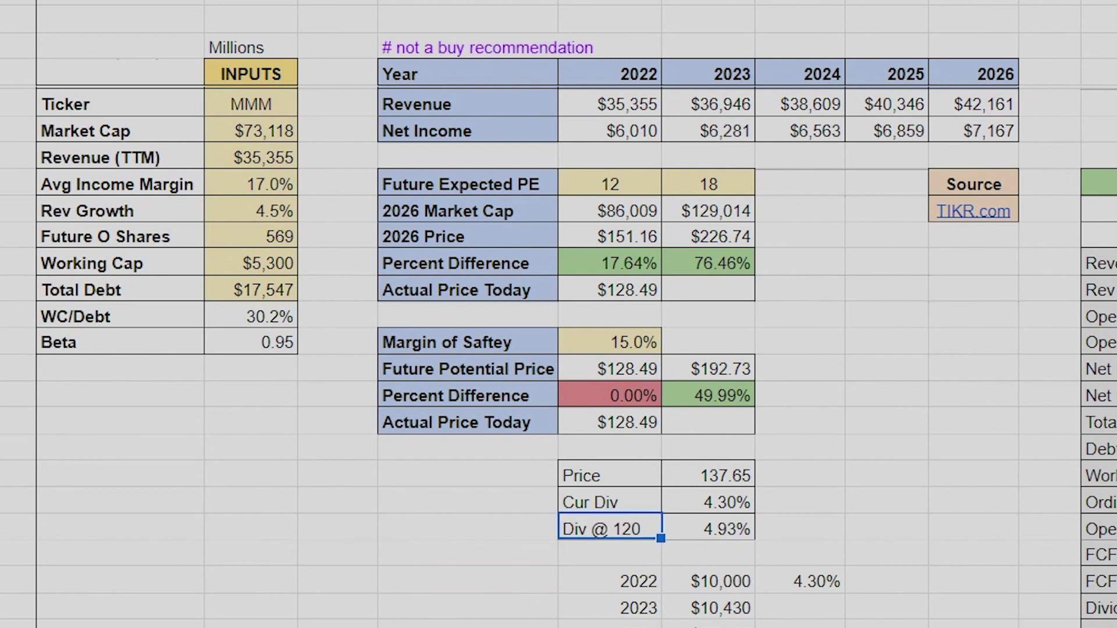
pyautogui.click(793, 512)
pyautogui.moveTo(734, 529); pyautogui.dragTo(596, 487)
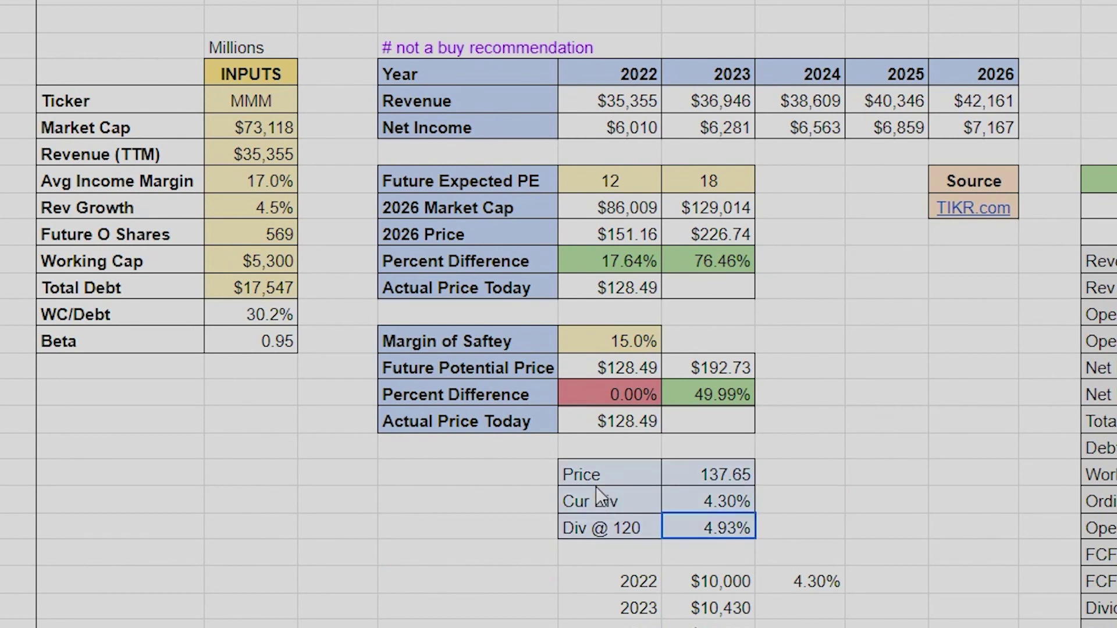
pyautogui.click(577, 471)
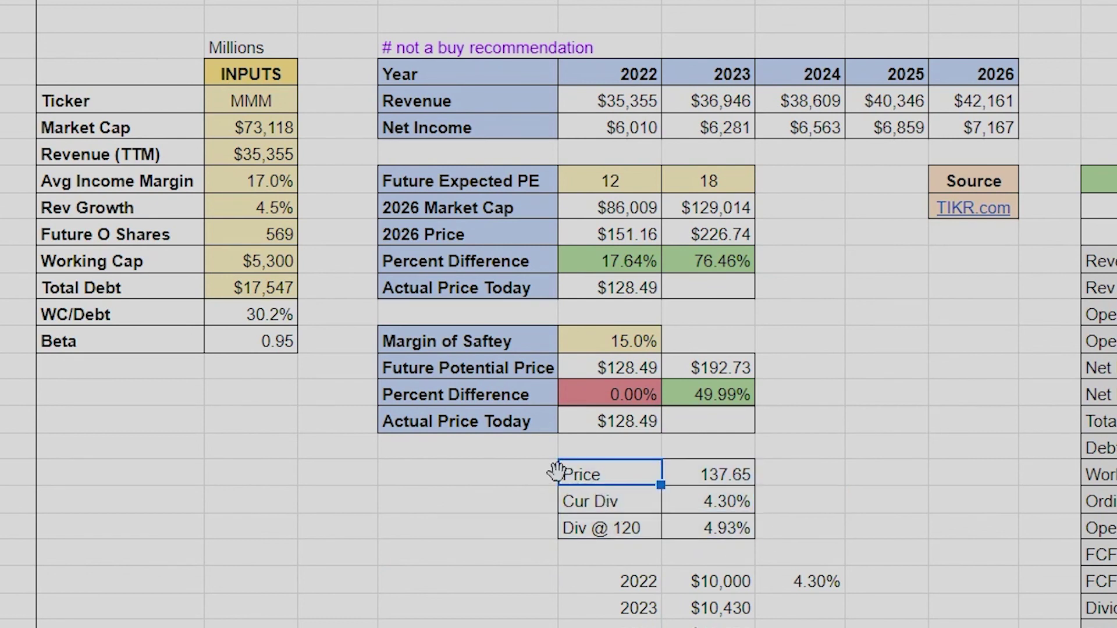